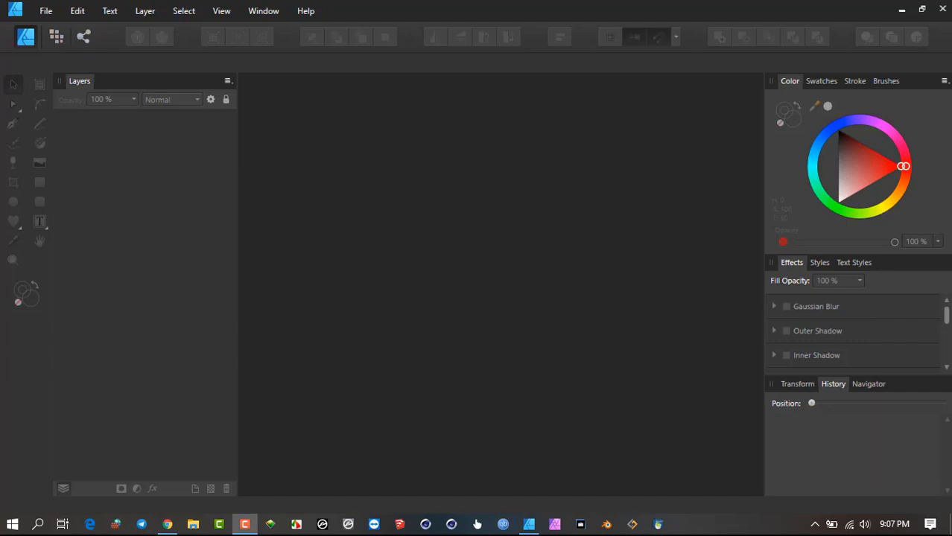
# Delete Blender.jpg from the Saved Pictures folder and open Blender.png
pyautogui.click(46, 14)
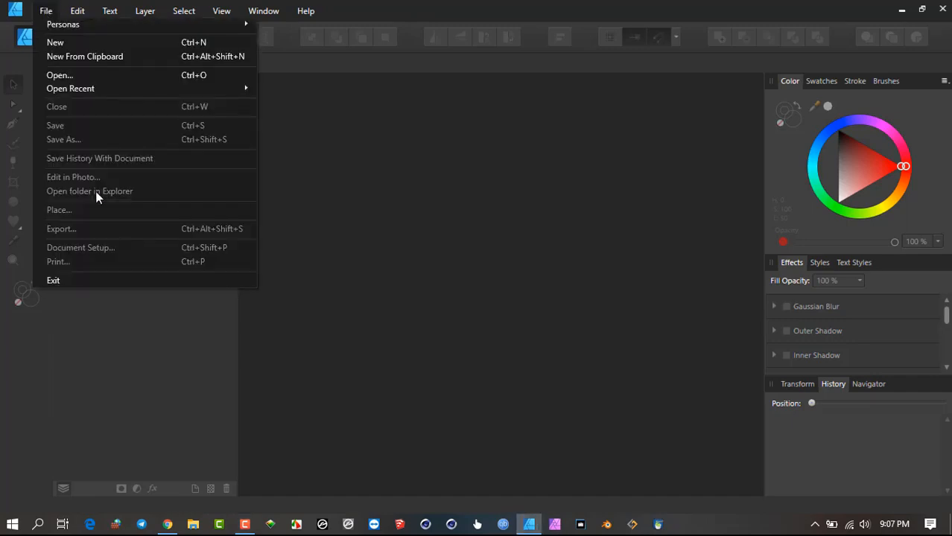
pyautogui.click(72, 76)
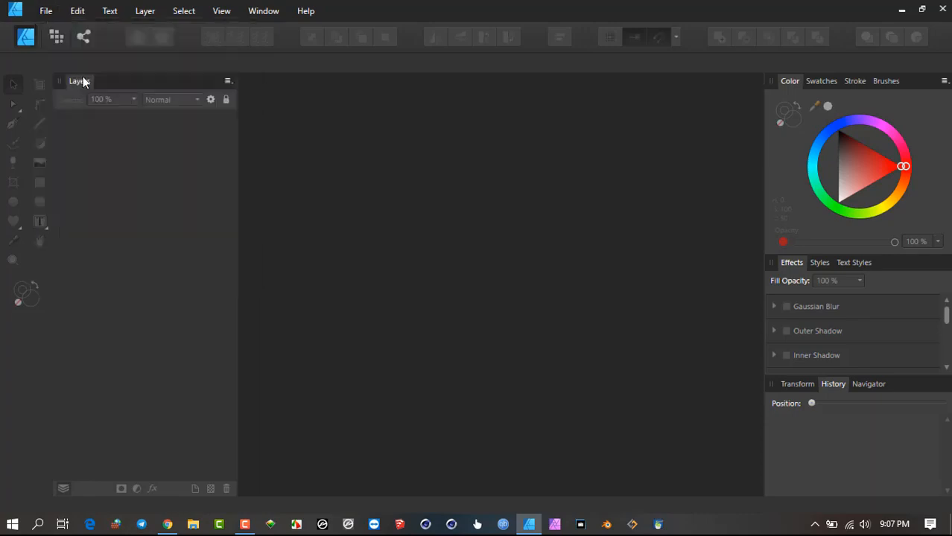
pyautogui.scroll(-2, 469, 108)
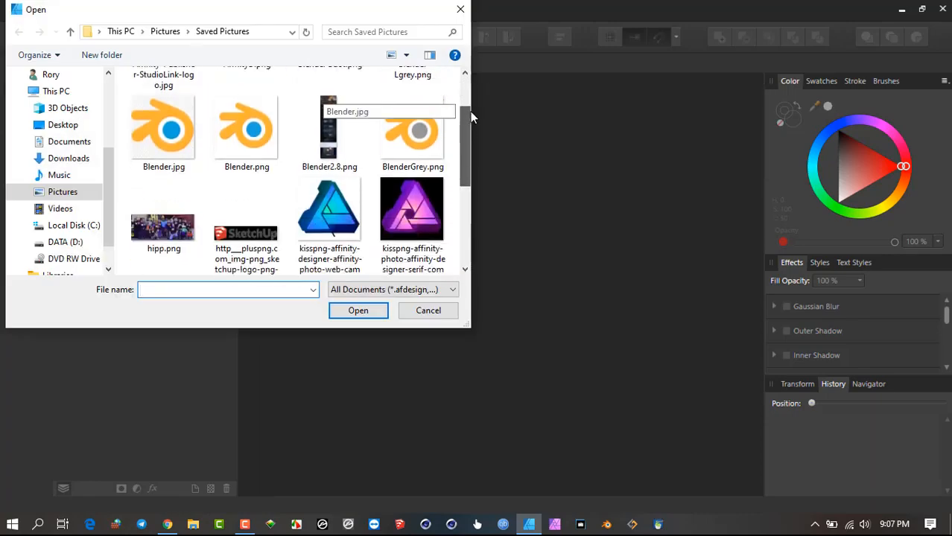
pyautogui.scroll(2, 469, 110)
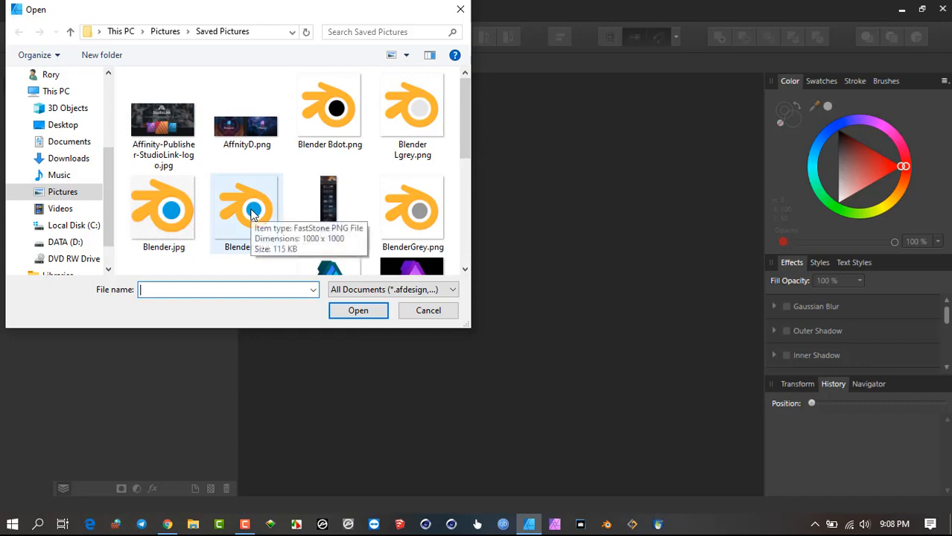
pyautogui.click(162, 210)
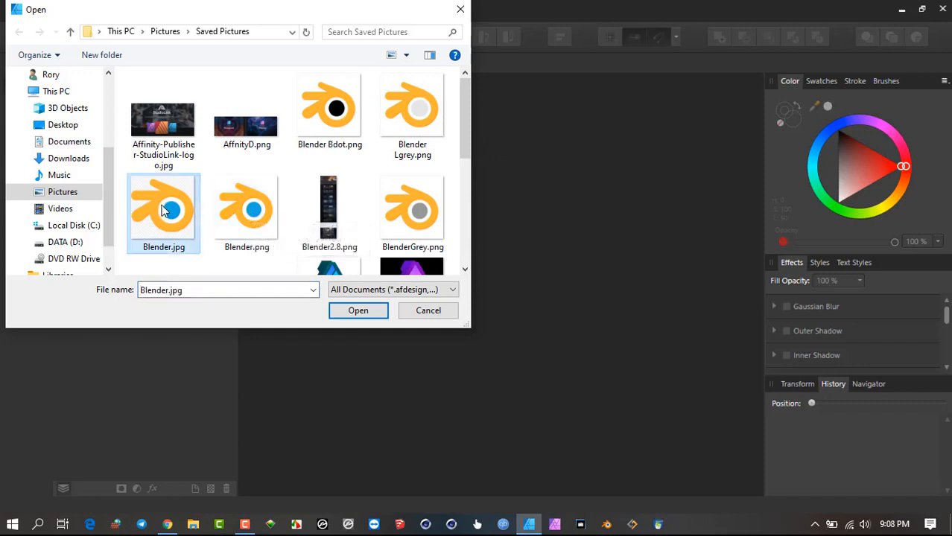
pyautogui.press('Delete')
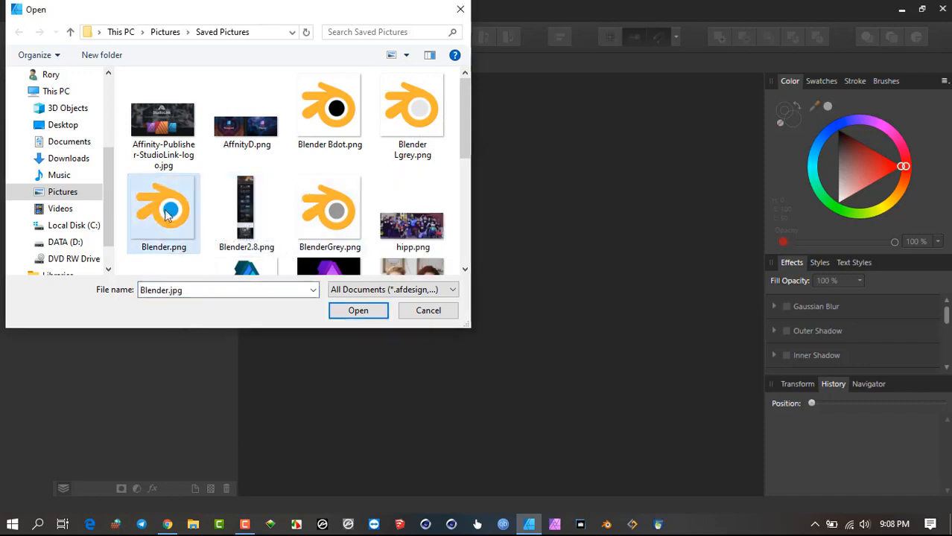
pyautogui.click(159, 219)
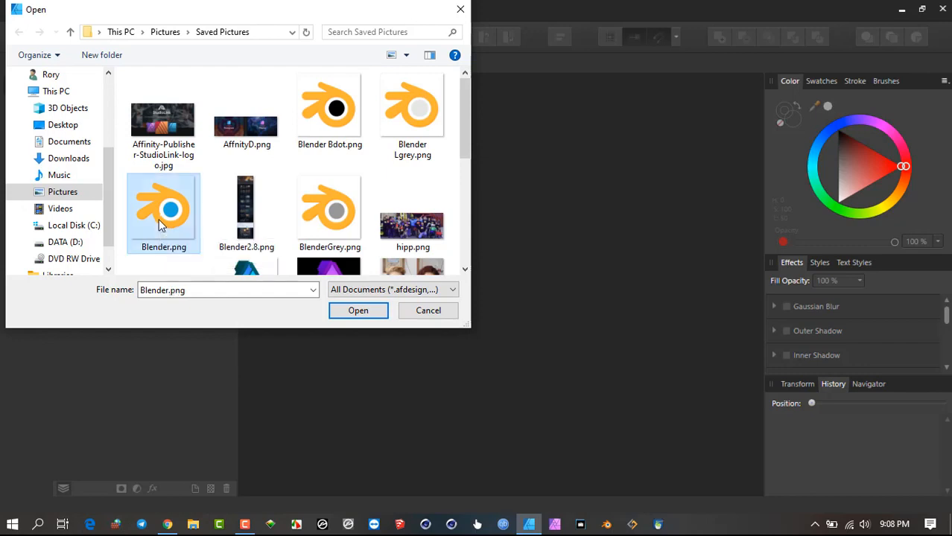
pyautogui.click(373, 315)
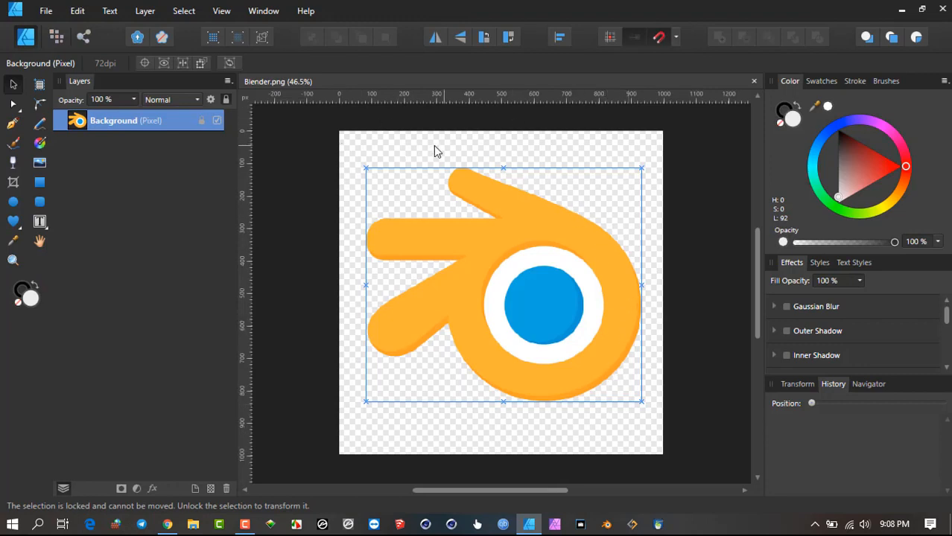
# Unlock the Background layer holding the logo and nudge the logo slightly up and left on the page
pyautogui.moveTo(518, 233); pyautogui.dragTo(517, 260)
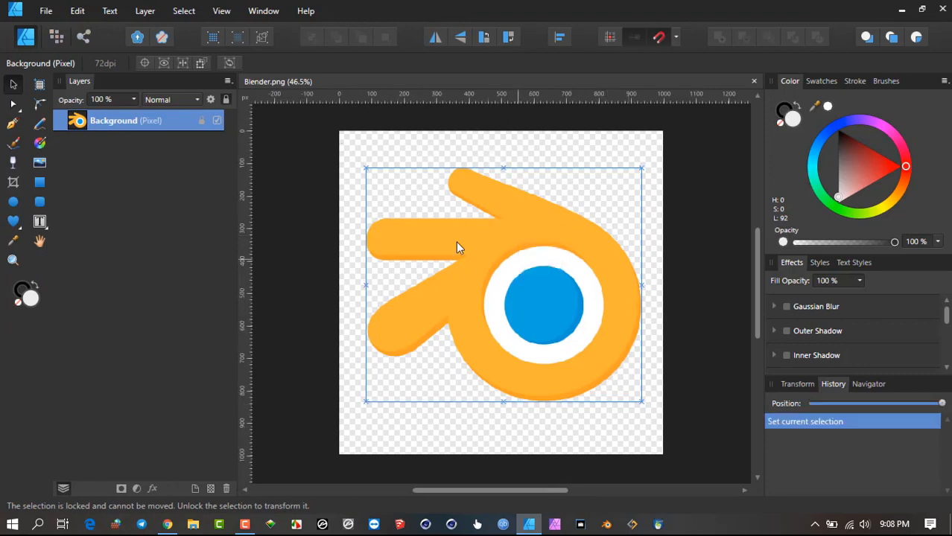
pyautogui.click(203, 120)
pyautogui.moveTo(473, 283)
pyautogui.mouseDown()
pyautogui.moveTo(483, 301)
pyautogui.moveTo(473, 278)
pyautogui.mouseUp()
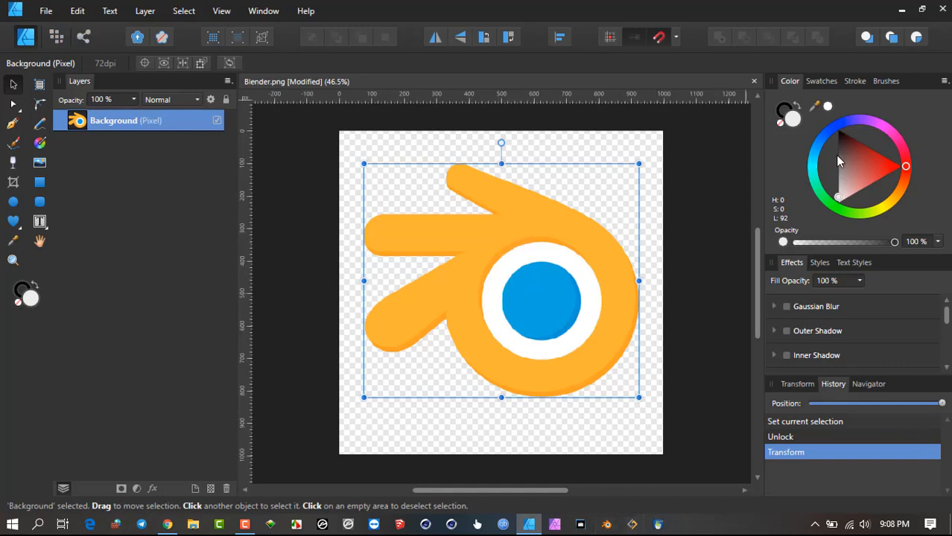
# Try to recolour the logo's pixel layer with a muted blue (H 189, S 20, L 52)
pyautogui.click(861, 165)
pyautogui.moveTo(861, 163)
pyautogui.mouseDown()
pyautogui.moveTo(876, 153)
pyautogui.moveTo(853, 169)
pyautogui.moveTo(820, 141)
pyautogui.moveTo(813, 158)
pyautogui.mouseUp()
pyautogui.click(529, 246)
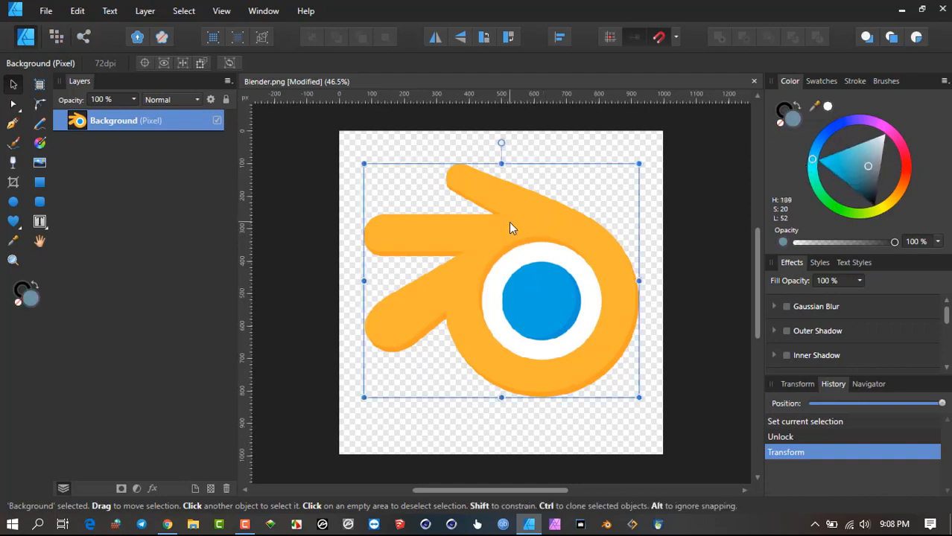
# Shrink the logo to about 450 px wide, move it into the page's upper-left area and deselect it
pyautogui.moveTo(637, 396); pyautogui.dragTo(511, 288)
pyautogui.moveTo(458, 248); pyautogui.dragTo(449, 231)
pyautogui.click(497, 310)
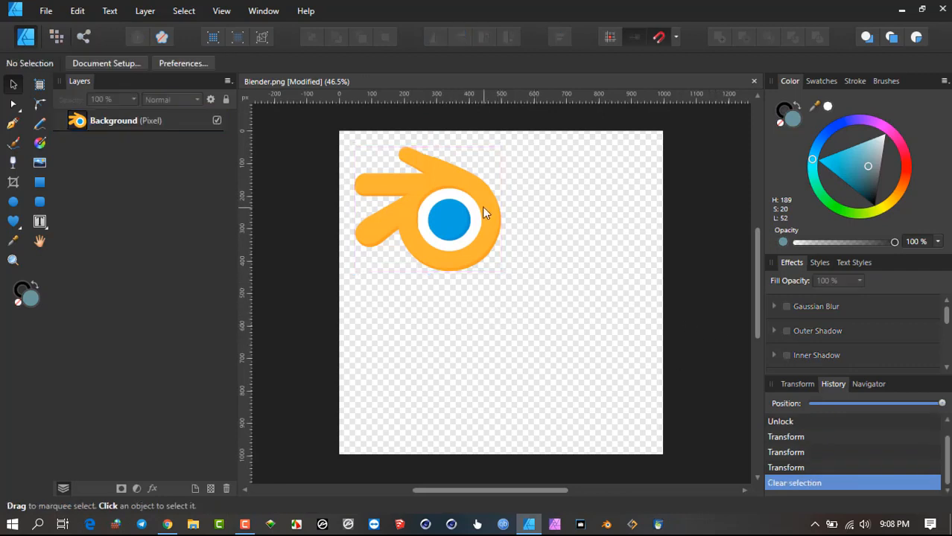
# Enlarge the logo to about 775 px wide around the middle of the page and try a lighter blue (H 189, S 33, L 62) on it
pyautogui.click(441, 205)
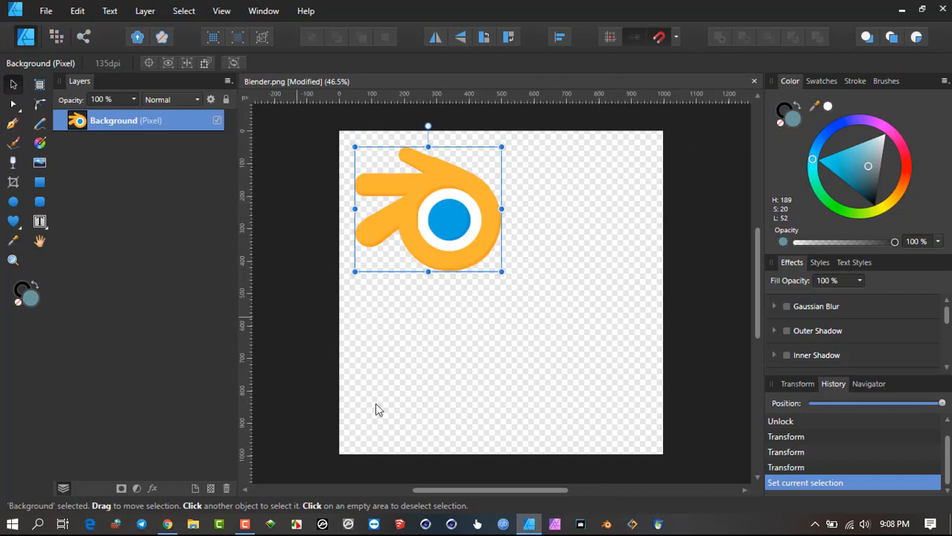
pyautogui.moveTo(448, 218); pyautogui.dragTo(465, 213)
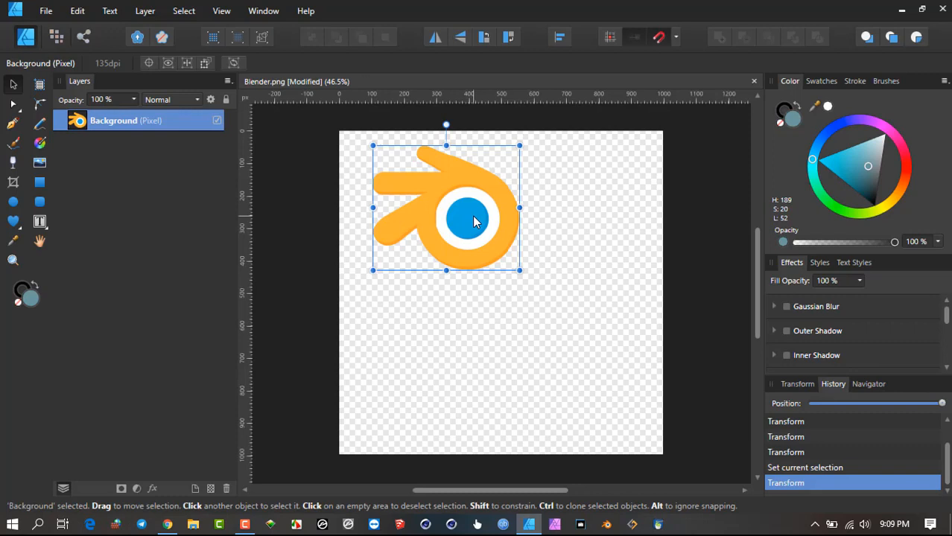
pyautogui.moveTo(519, 270); pyautogui.dragTo(512, 328)
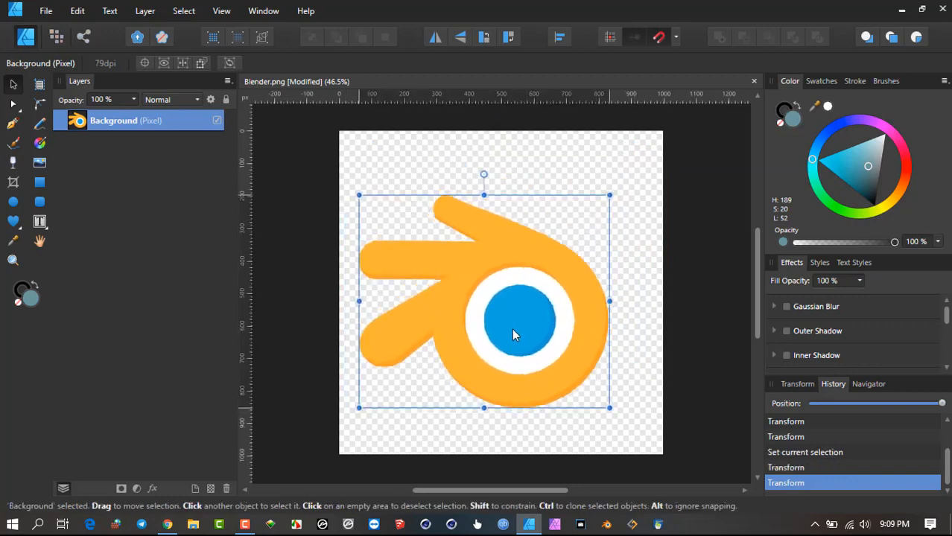
pyautogui.click(862, 160)
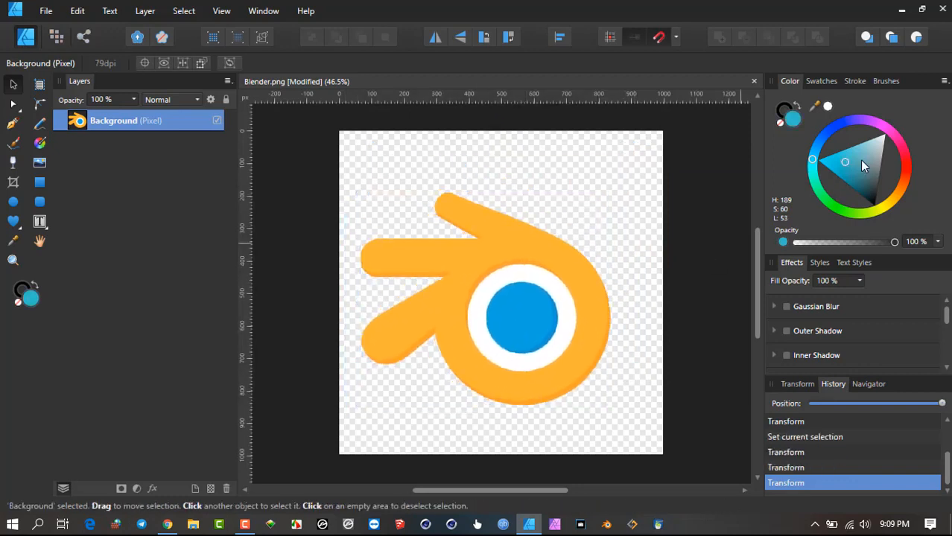
# Create a new 1000 x 1000 px Web document at 72 DPI with a transparent background
pyautogui.click(52, 11)
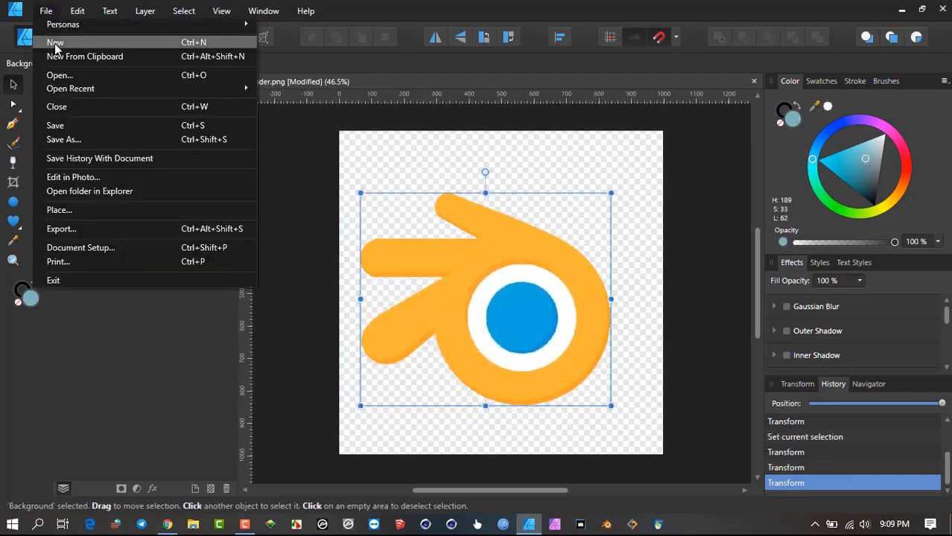
pyautogui.click(82, 44)
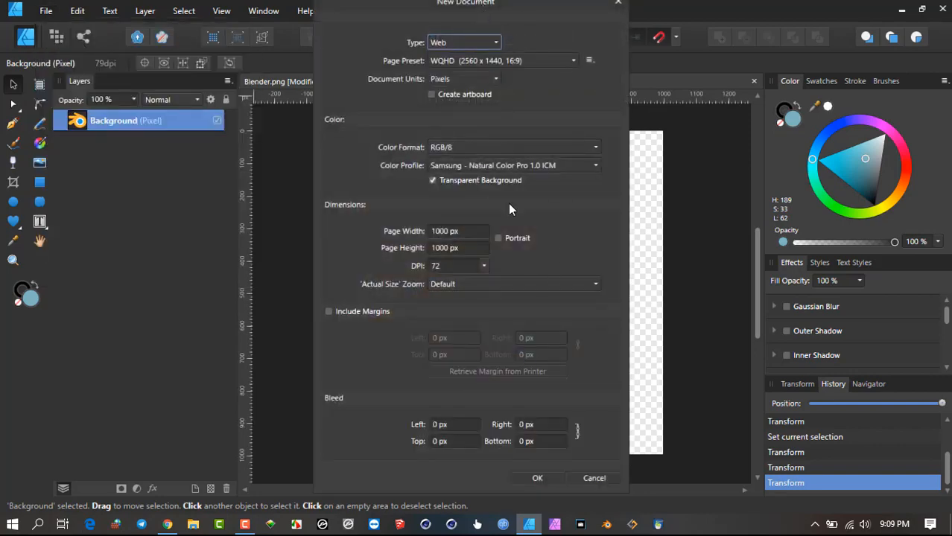
pyautogui.click(542, 479)
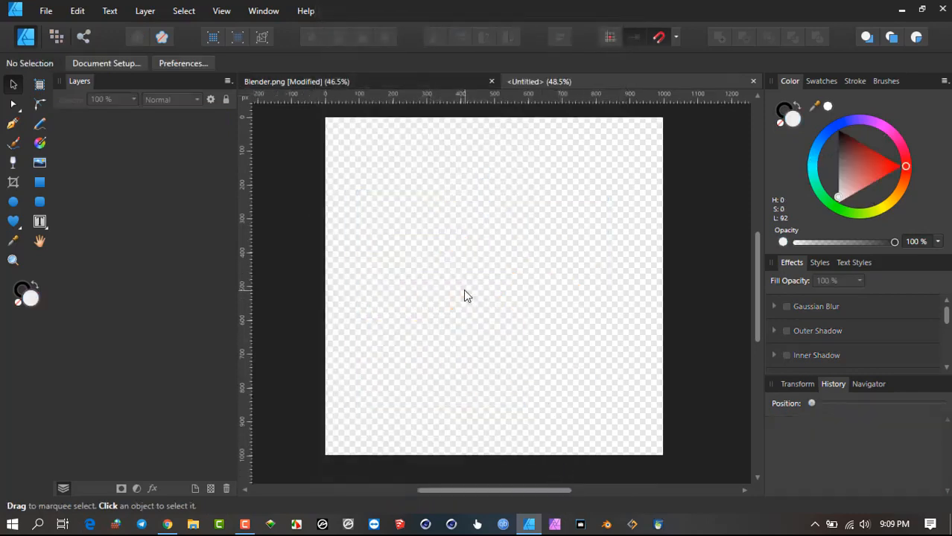
pyautogui.scroll(-2, 464, 289)
pyautogui.moveTo(465, 287); pyautogui.dragTo(459, 297)
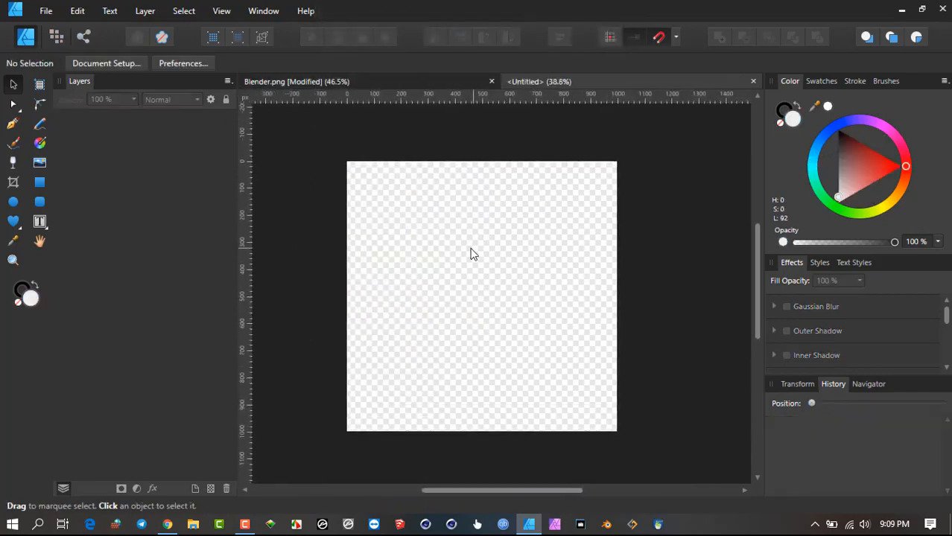
# Place Blender.png as an image in the new document and scale it to about 80% of its original size
pyautogui.click(46, 12)
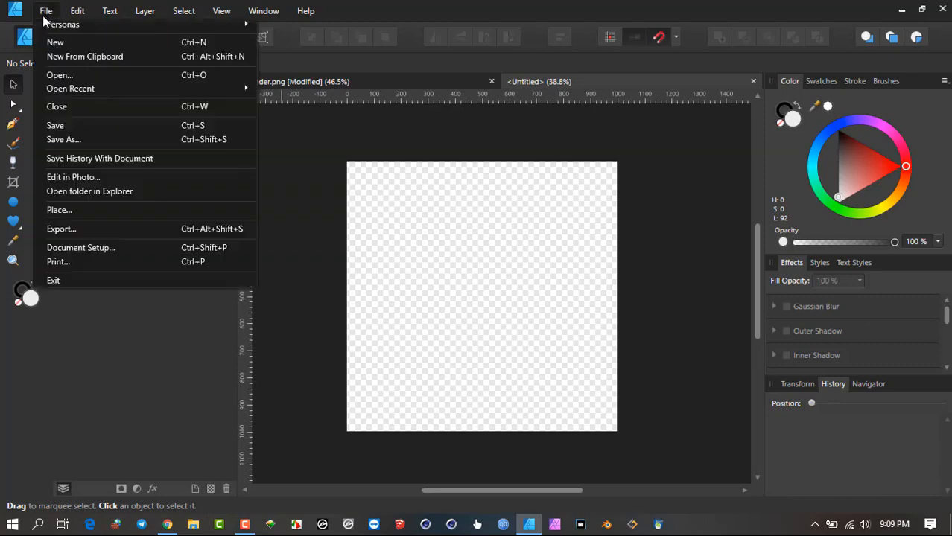
pyautogui.click(71, 208)
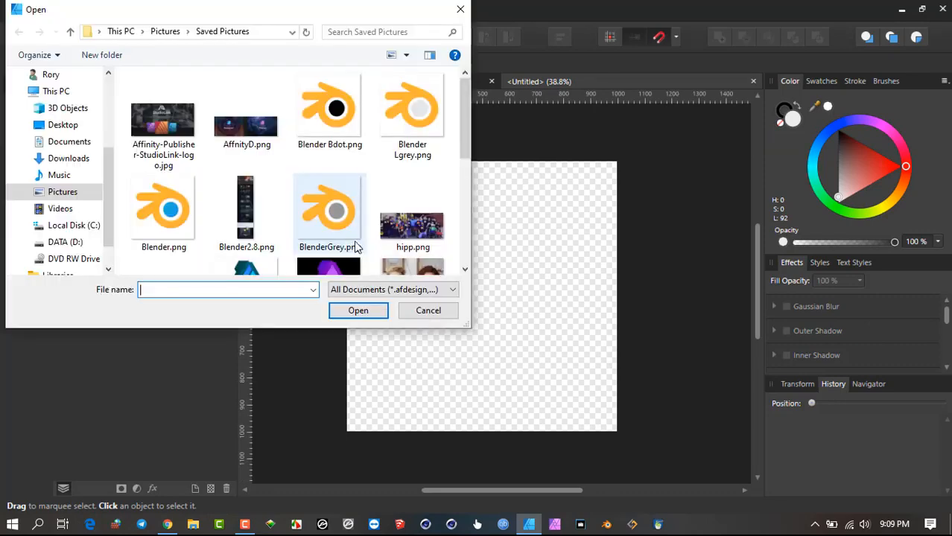
pyautogui.click(172, 211)
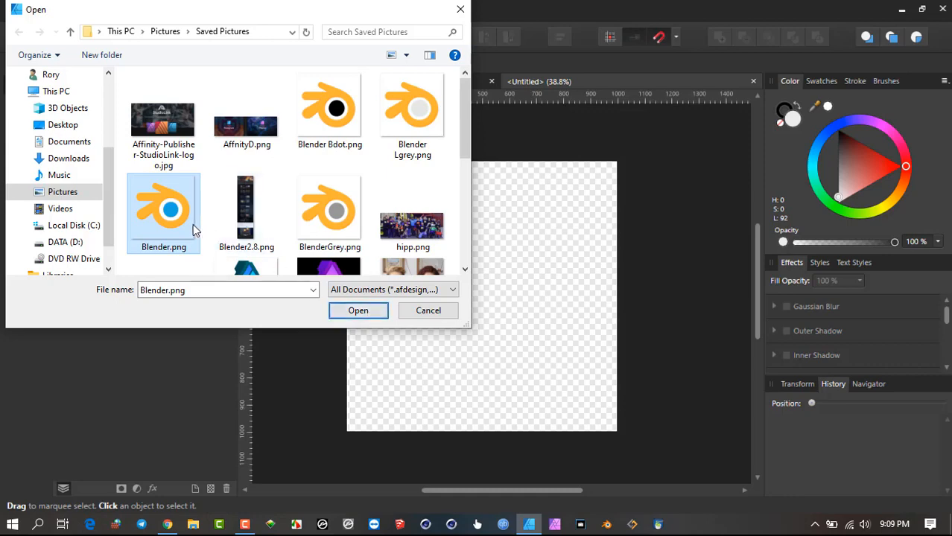
pyautogui.click(377, 314)
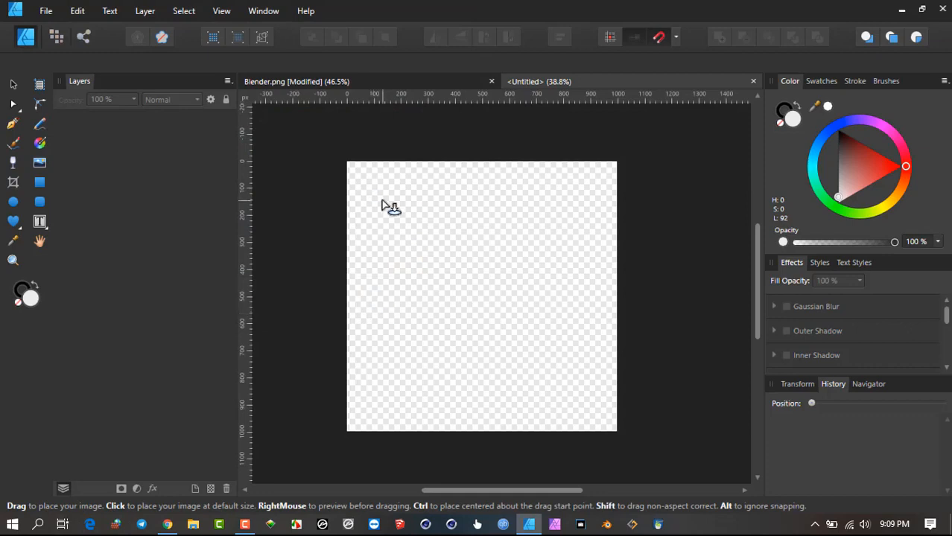
pyautogui.moveTo(380, 199); pyautogui.dragTo(570, 438)
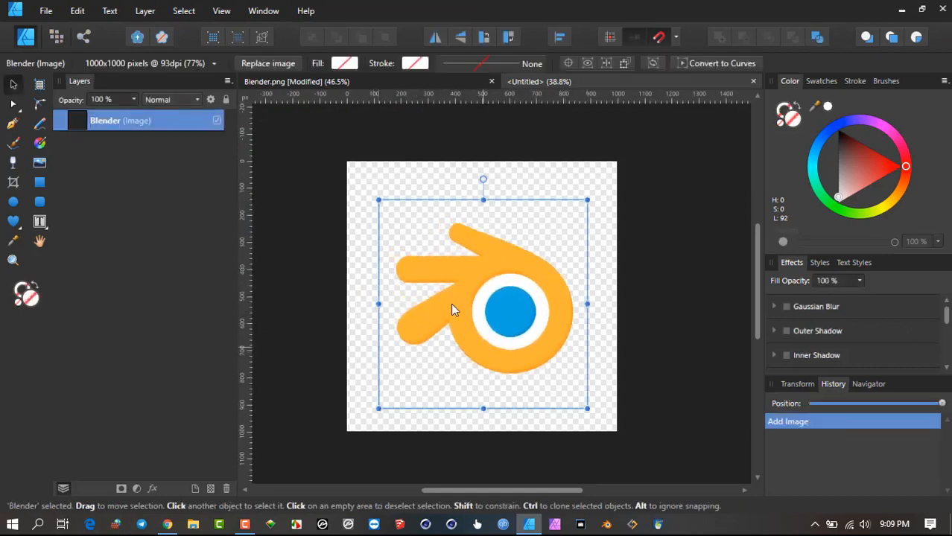
pyautogui.moveTo(379, 201); pyautogui.dragTo(375, 202)
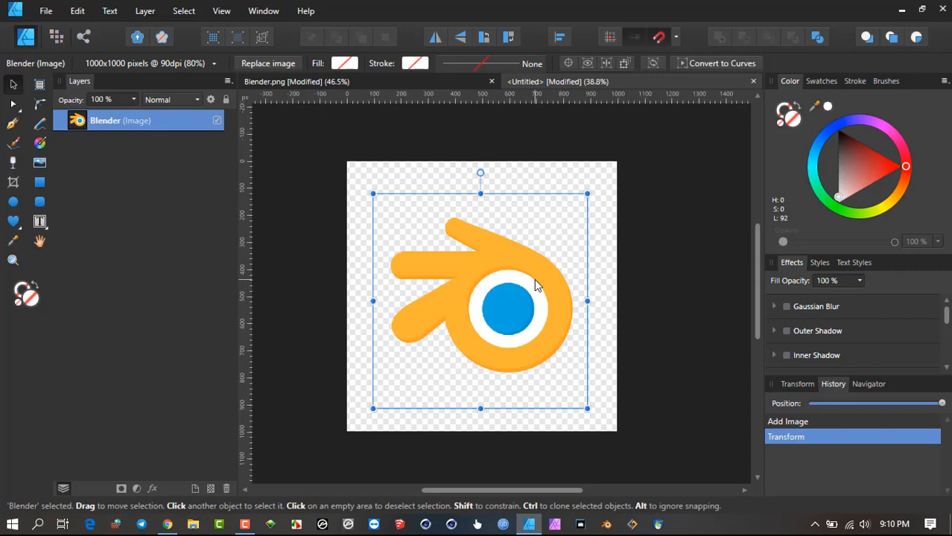
# Try blue, pink, yellow, muted blue and olive green fills on the placed Blender image
pyautogui.click(838, 126)
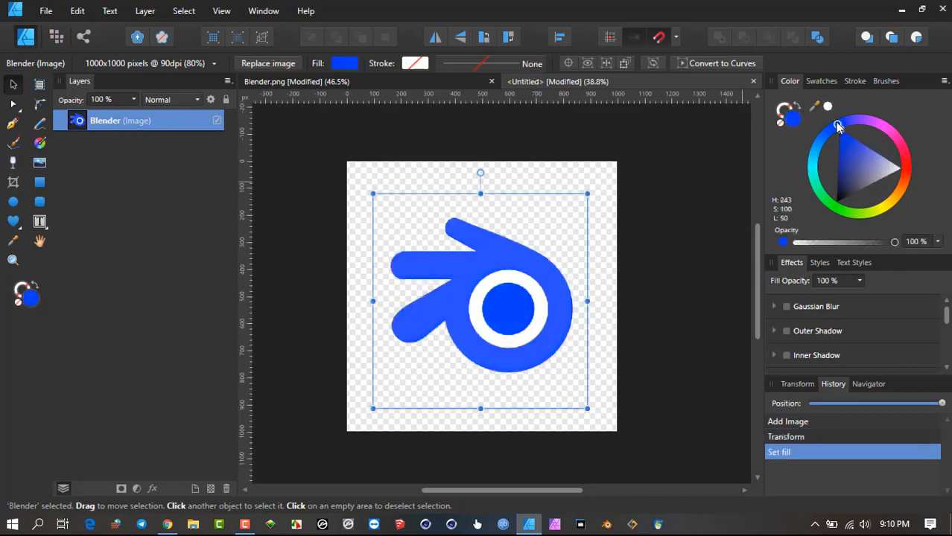
pyautogui.click(899, 148)
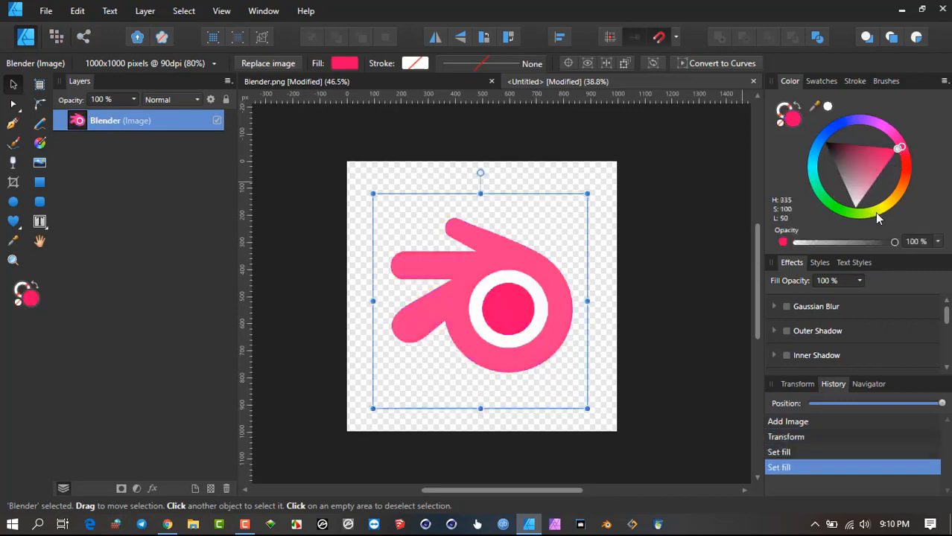
pyautogui.moveTo(876, 216)
pyautogui.mouseDown()
pyautogui.moveTo(846, 132)
pyautogui.moveTo(825, 187)
pyautogui.moveTo(896, 226)
pyautogui.moveTo(919, 176)
pyautogui.moveTo(890, 210)
pyautogui.mouseUp()
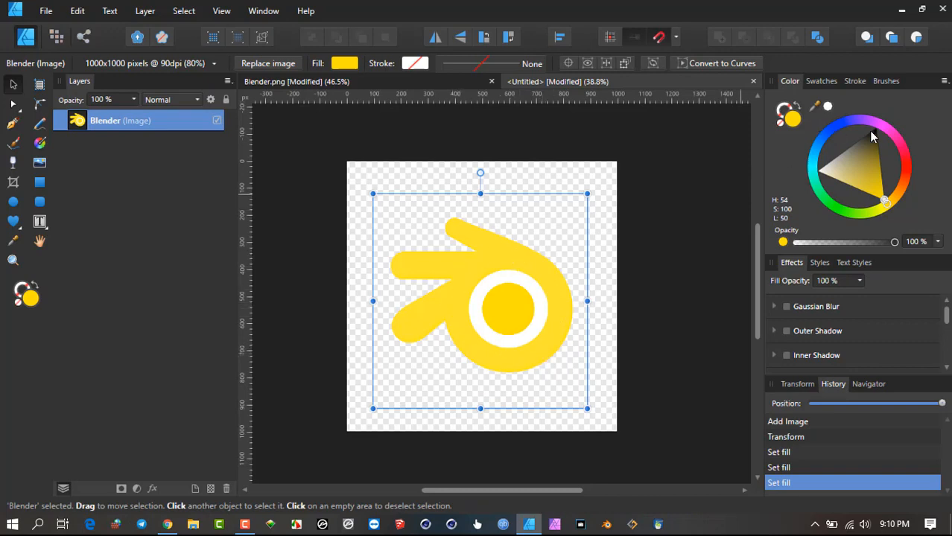
pyautogui.moveTo(877, 127)
pyautogui.mouseDown()
pyautogui.moveTo(836, 121)
pyautogui.moveTo(819, 139)
pyautogui.mouseUp()
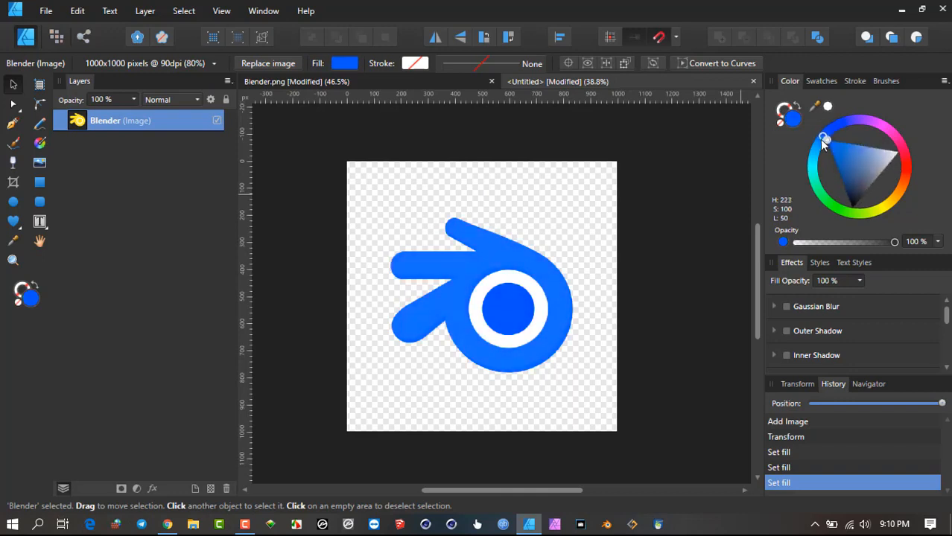
pyautogui.moveTo(841, 179)
pyautogui.mouseDown()
pyautogui.moveTo(848, 188)
pyautogui.moveTo(853, 166)
pyautogui.mouseUp()
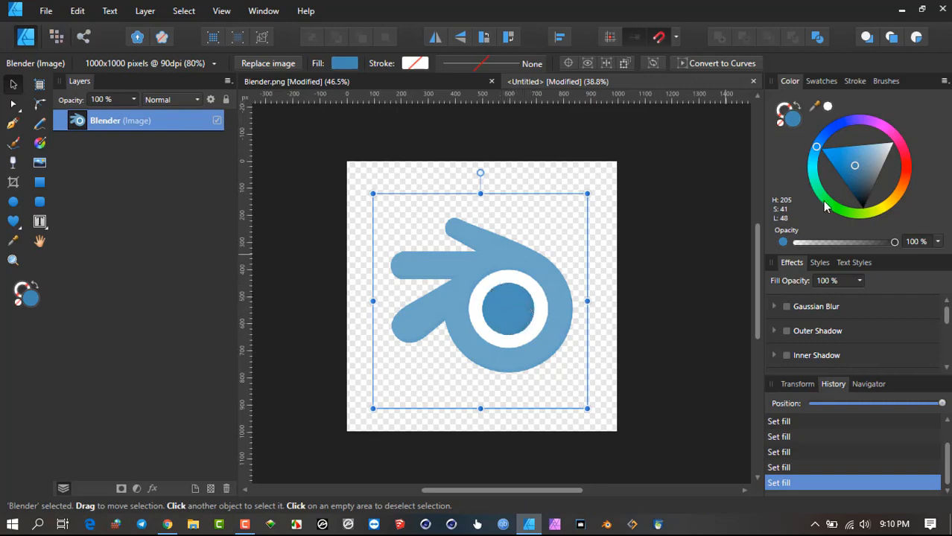
pyautogui.moveTo(864, 214); pyautogui.dragTo(875, 211)
pyautogui.click(523, 308)
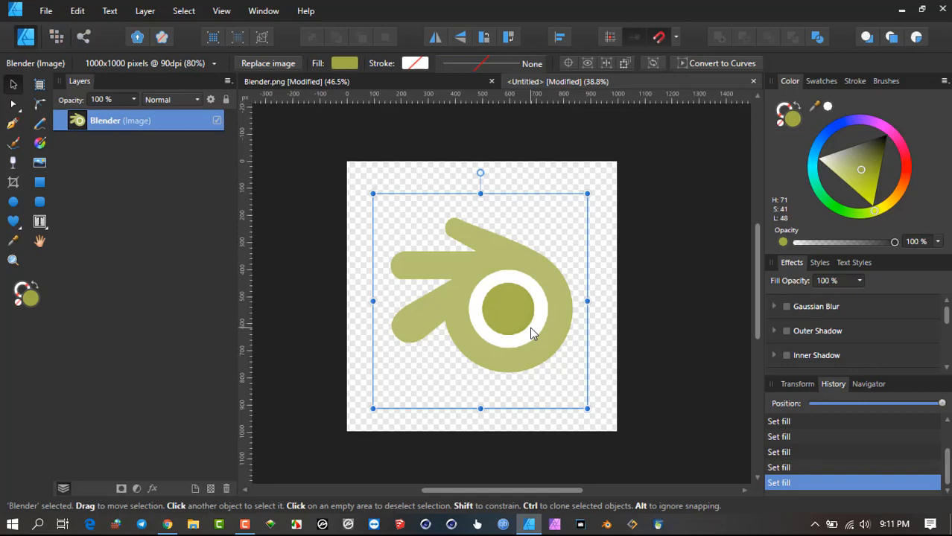
# Set the placed image's fill to a soft purple (H 268, S 47, L 53)
pyautogui.moveTo(854, 123)
pyautogui.mouseDown()
pyautogui.moveTo(831, 134)
pyautogui.moveTo(856, 110)
pyautogui.mouseUp()
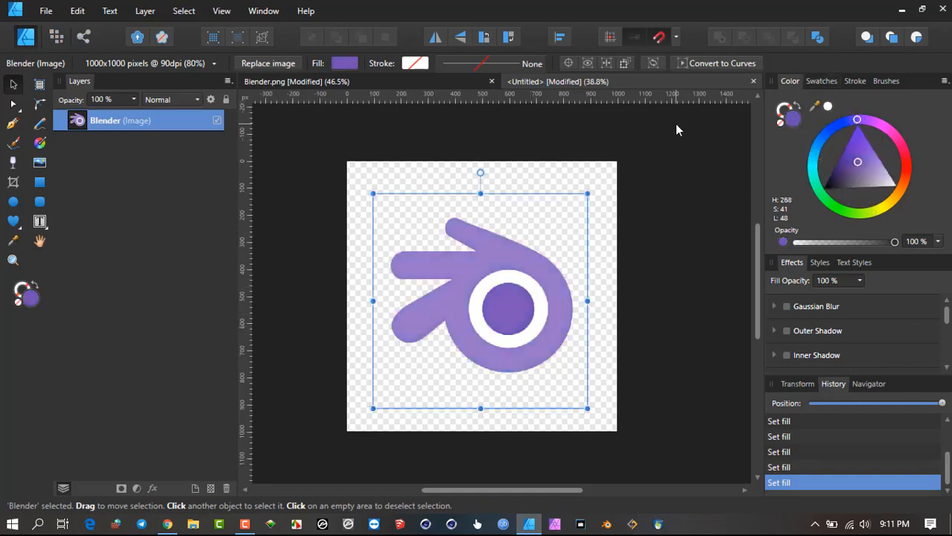
pyautogui.click(858, 152)
pyautogui.moveTo(858, 152); pyautogui.dragTo(861, 160)
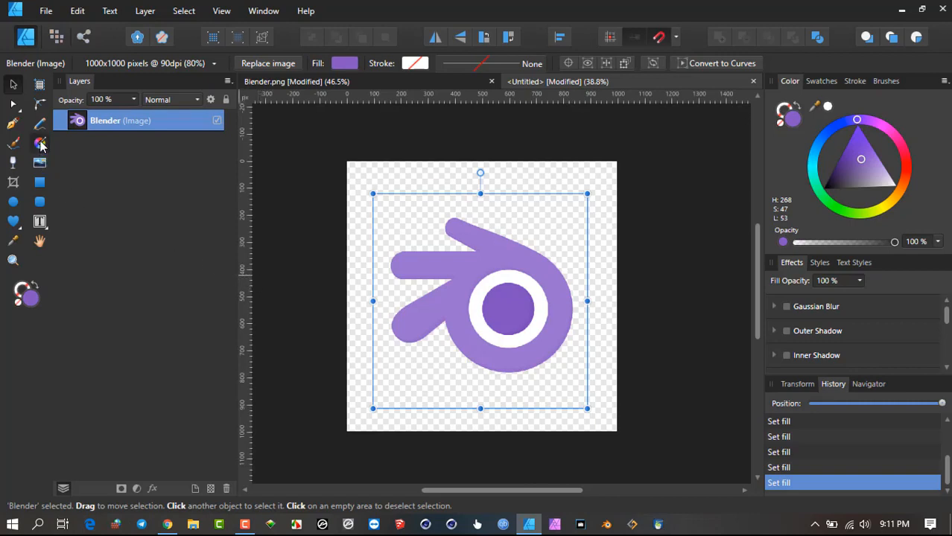
# Apply a linear gradient fill running vertically from the top of the logo's round body to its lower edge
pyautogui.click(40, 143)
pyautogui.moveTo(506, 236); pyautogui.dragTo(503, 372)
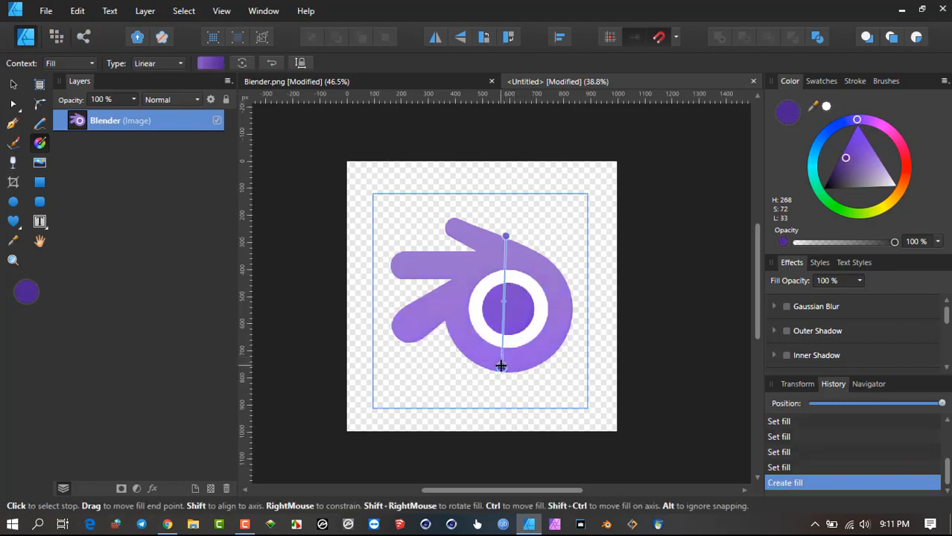
# Shorten the gradient to end just below the white ring and set its end colour to green (H 92, S 72, L 33)
pyautogui.click(504, 368)
pyautogui.moveTo(503, 368)
pyautogui.mouseDown()
pyautogui.moveTo(508, 344)
pyautogui.moveTo(507, 356)
pyautogui.mouseUp()
pyautogui.click(505, 368)
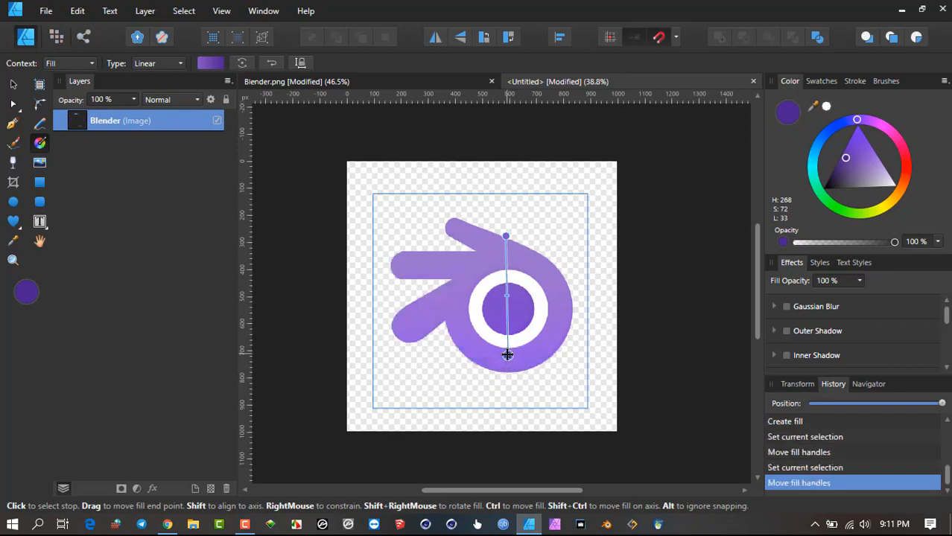
pyautogui.click(508, 357)
pyautogui.click(888, 212)
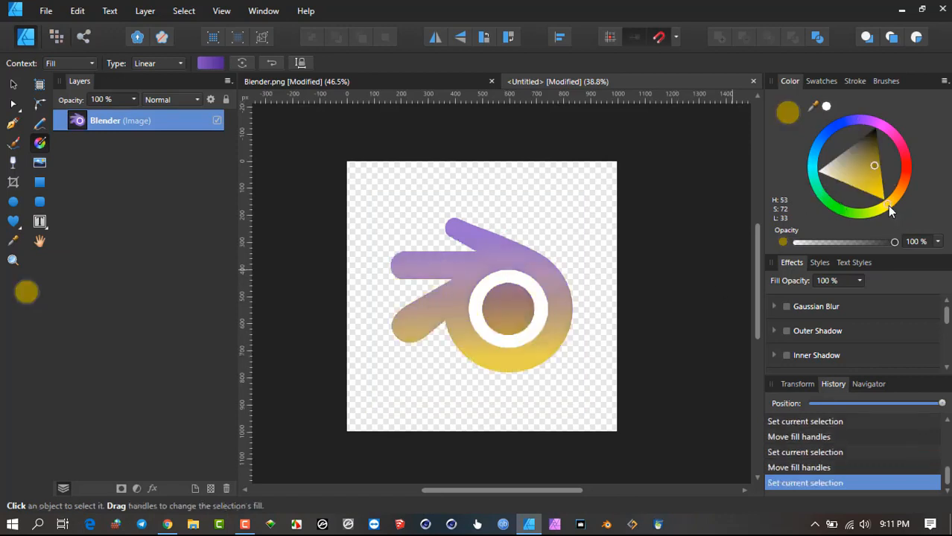
pyautogui.moveTo(878, 225); pyautogui.dragTo(856, 225)
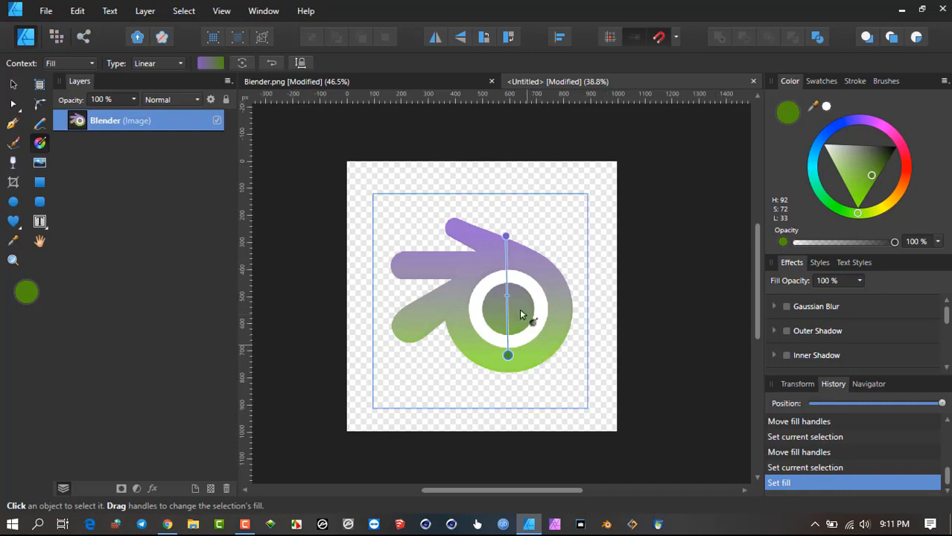
# Shift the gradient's midpoint up towards the purple stop and extend its ends slightly upward and to just below the logo
pyautogui.moveTo(506, 298); pyautogui.dragTo(511, 267)
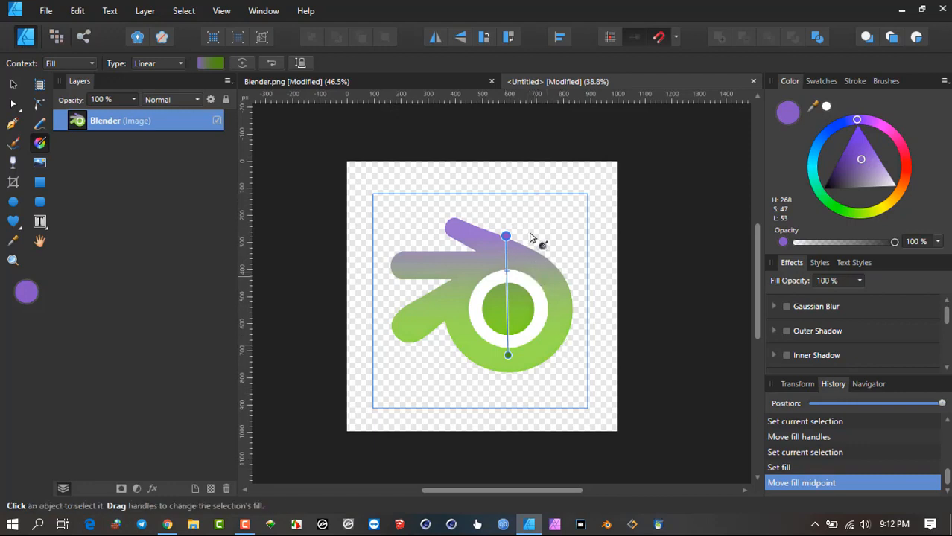
pyautogui.click(507, 231)
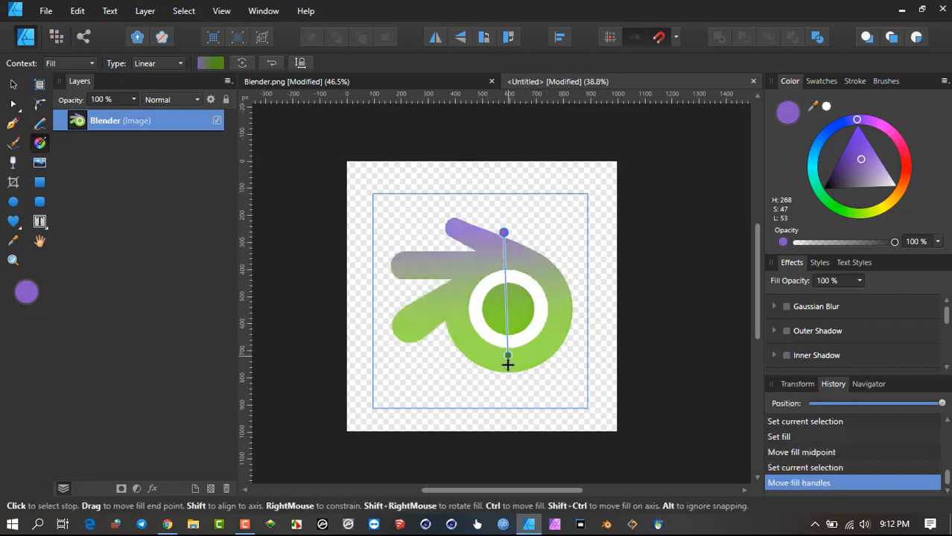
pyautogui.moveTo(507, 359); pyautogui.dragTo(507, 382)
# Insert a middle colour stop, place it at the inner circle's centre, and make it teal (H 181, S 59, L 34) after trying red and blue
pyautogui.click(507, 327)
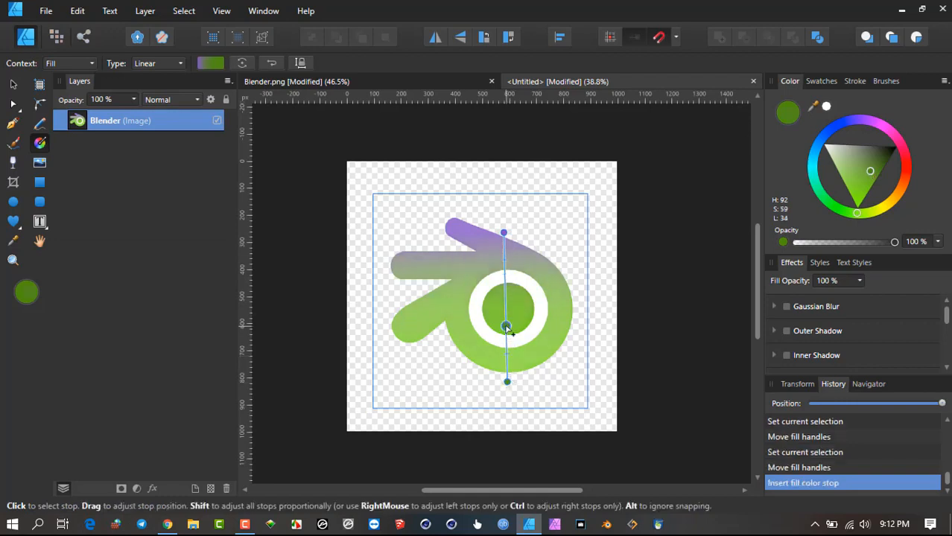
pyautogui.click(903, 181)
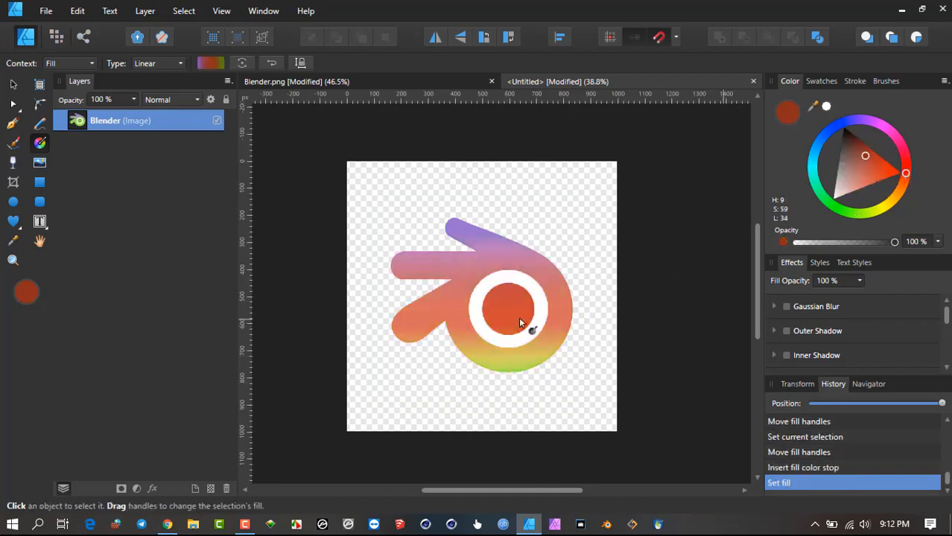
pyautogui.moveTo(510, 323); pyautogui.dragTo(516, 300)
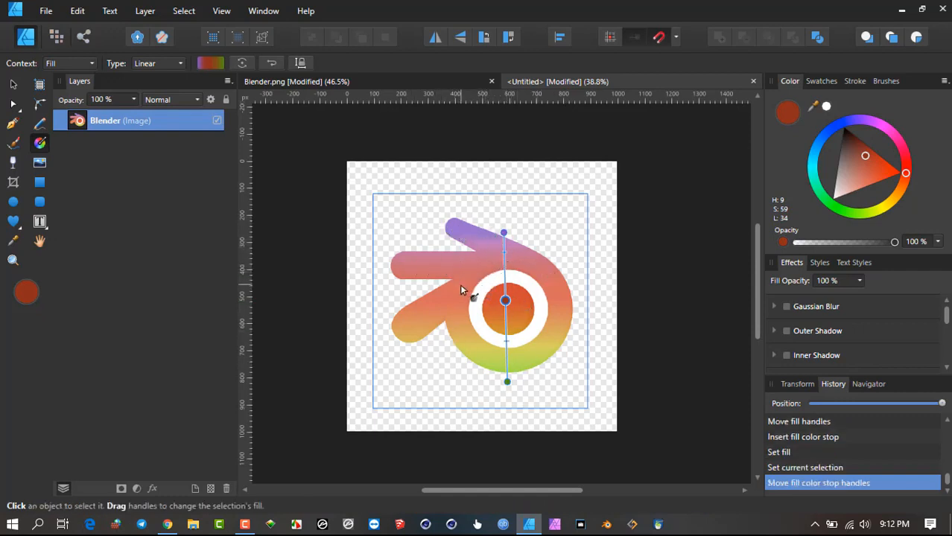
pyautogui.click(827, 131)
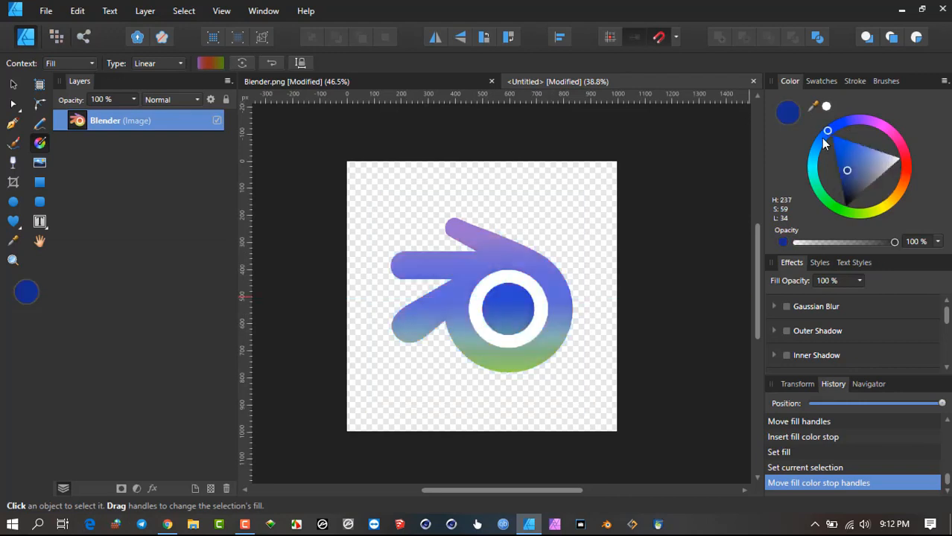
pyautogui.moveTo(824, 143); pyautogui.dragTo(791, 185)
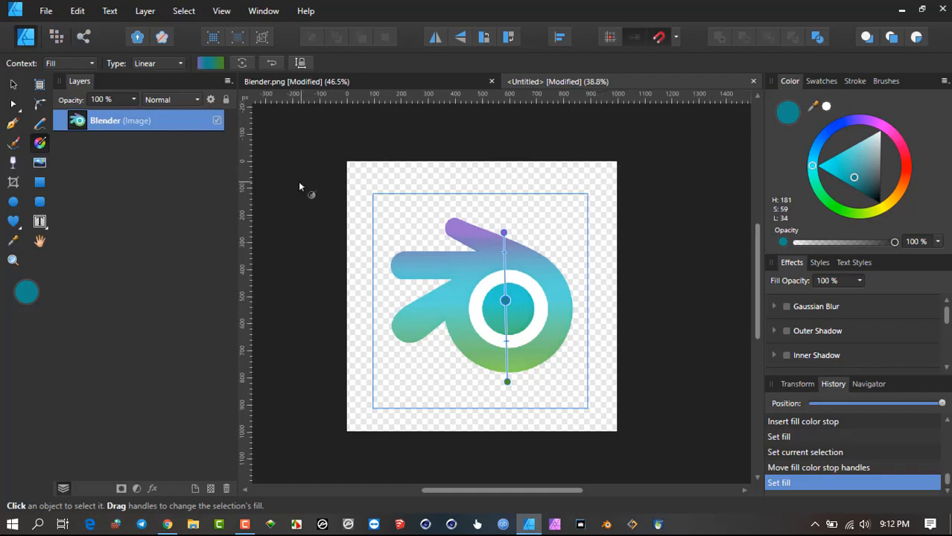
# Apply a linear transparency to the placed image, fading vertically downward from the upper arm to the inner circle's middle
pyautogui.click(13, 162)
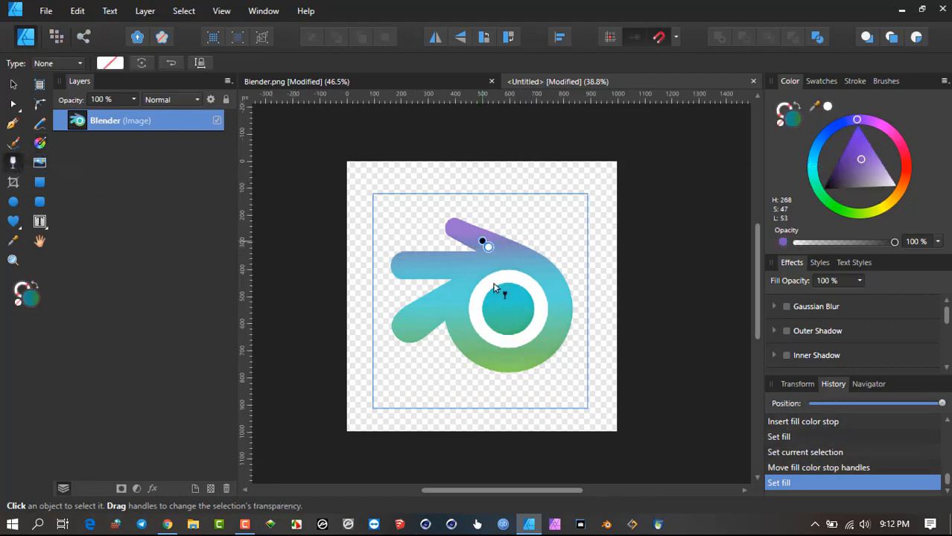
pyautogui.moveTo(482, 241); pyautogui.dragTo(484, 310)
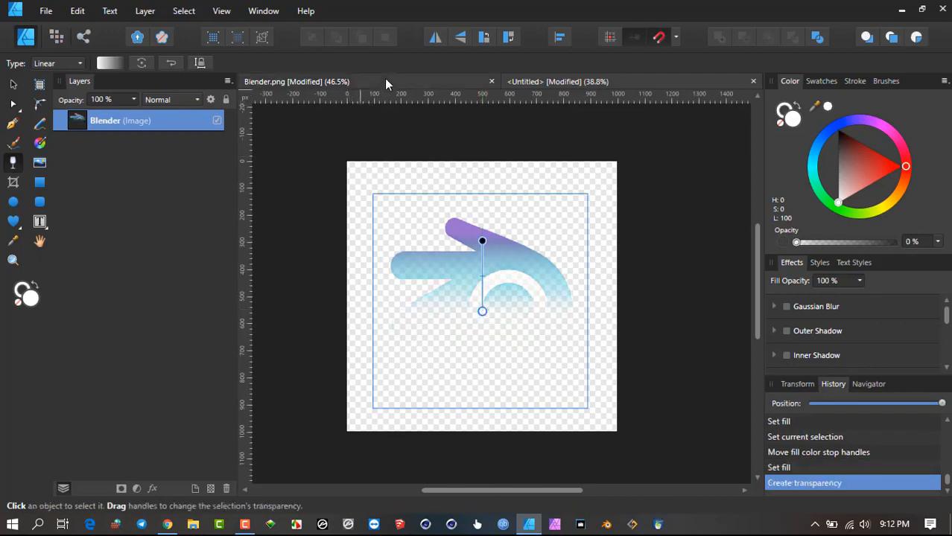
# Switch to the Blender.png document and try to apply a downward linear transparency to the Background pixel layer
pyautogui.click(387, 77)
pyautogui.press('v')
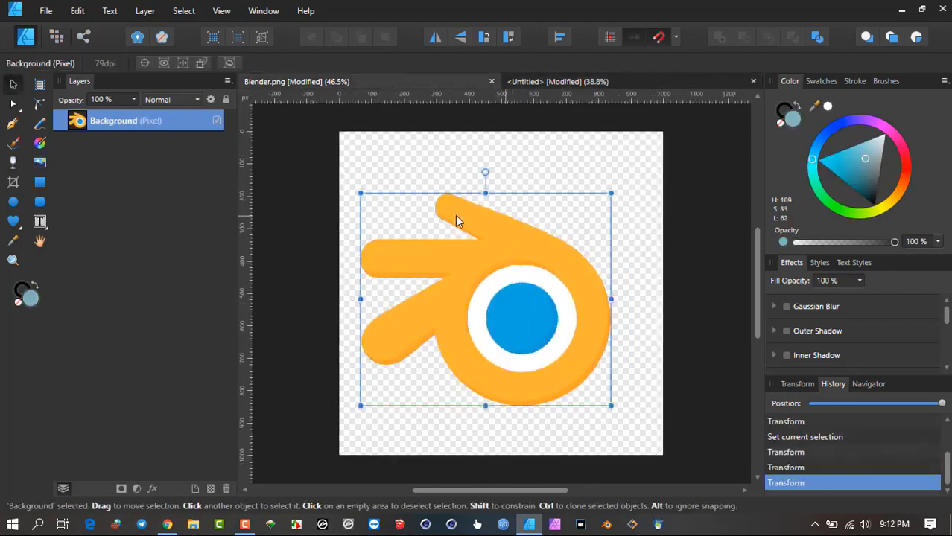
pyautogui.click(12, 162)
pyautogui.moveTo(502, 247); pyautogui.dragTo(511, 354)
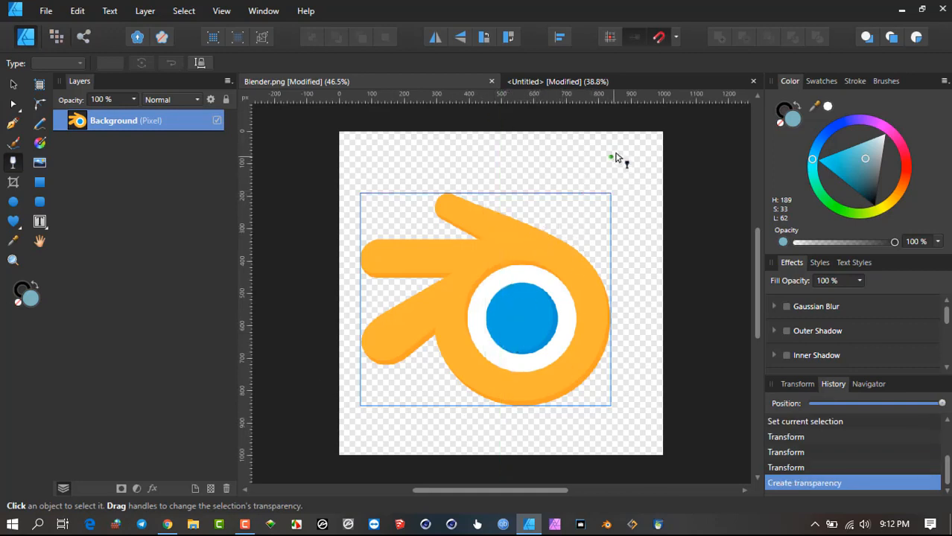
pyautogui.moveTo(661, 134); pyautogui.dragTo(605, 465)
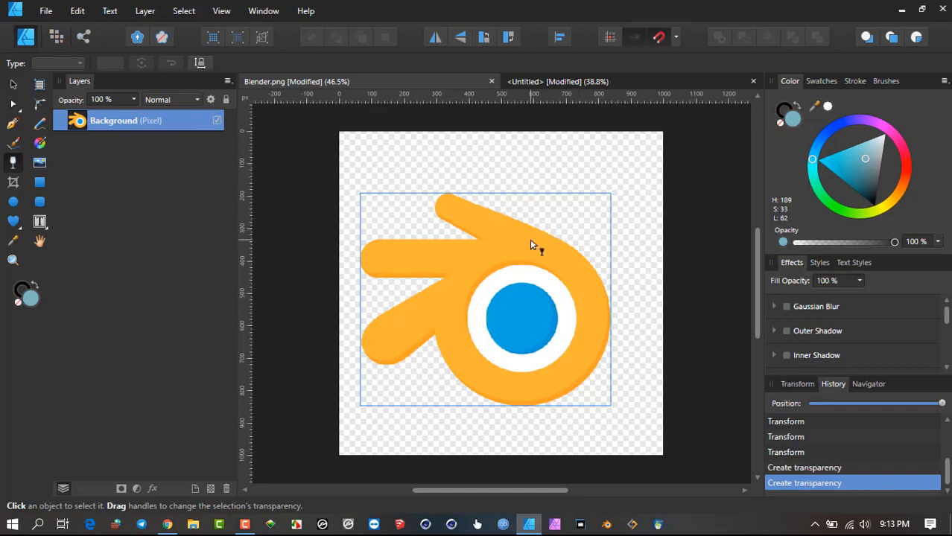
# Return to the untitled document, roll its history back to the solid pink fill, and delete the placed Blender image
pyautogui.click(562, 78)
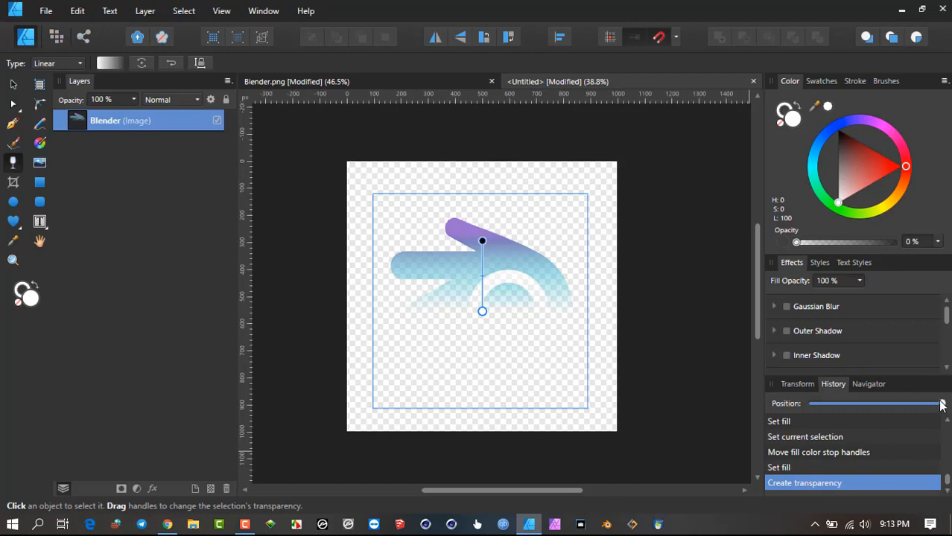
pyautogui.moveTo(941, 404); pyautogui.dragTo(829, 406)
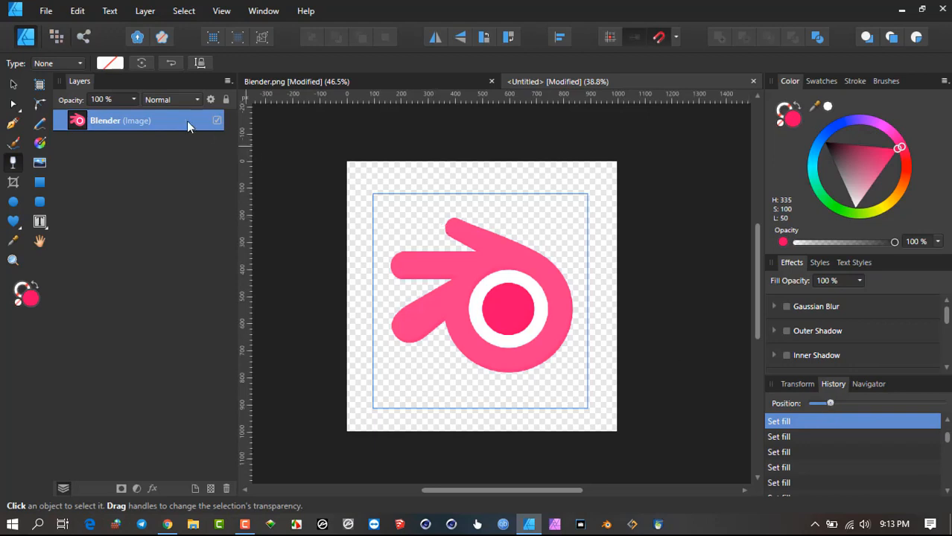
pyautogui.click(13, 84)
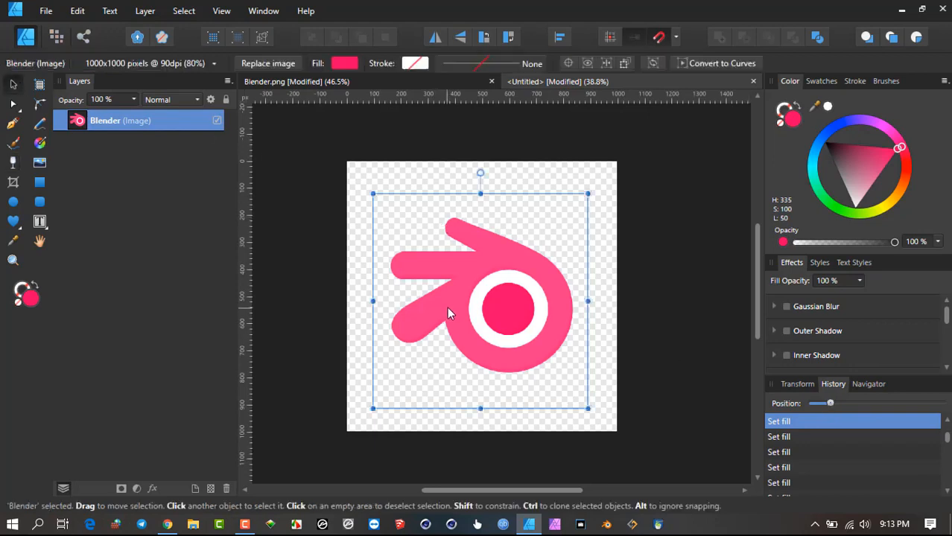
pyautogui.click(481, 280)
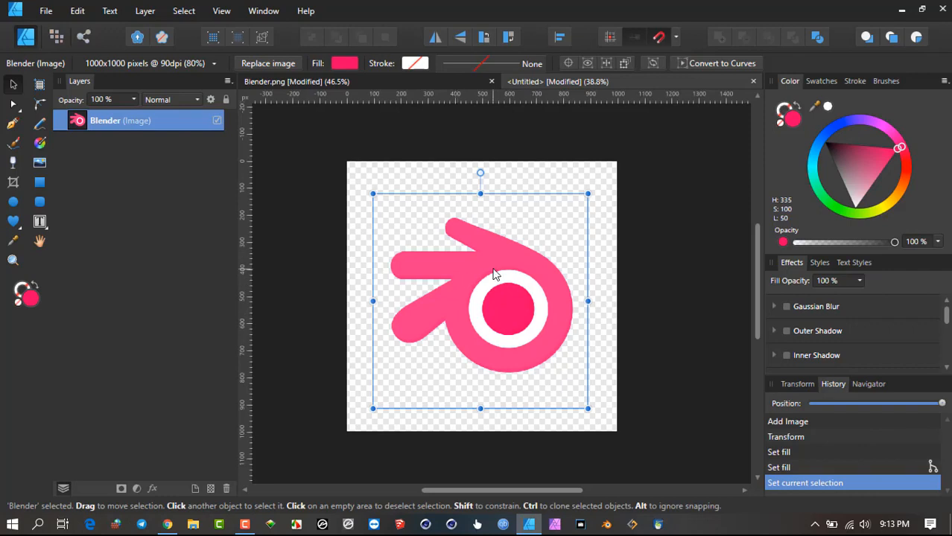
pyautogui.press('Delete')
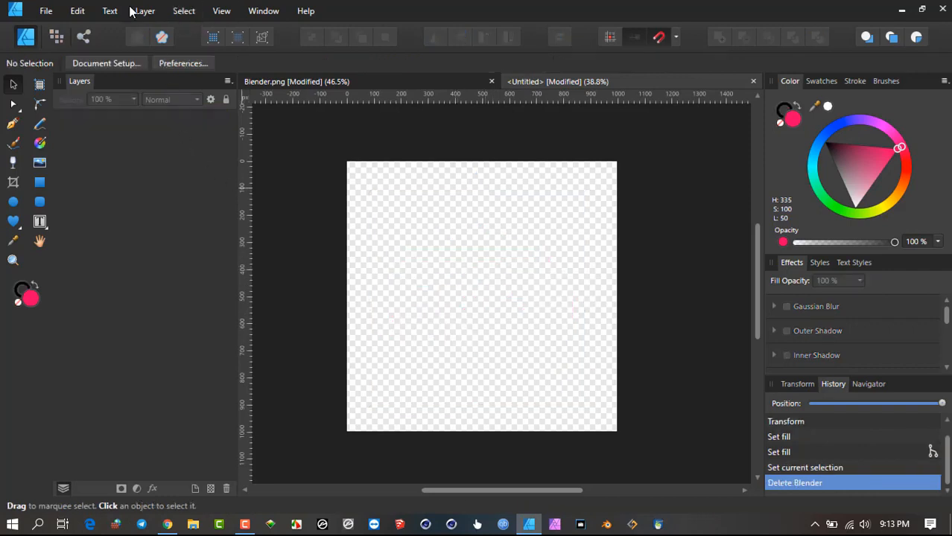
# Place Blender Bdot.png at about 77% scale and set its fill to bright pink (H 335, S 100, L 50)
pyautogui.click(46, 11)
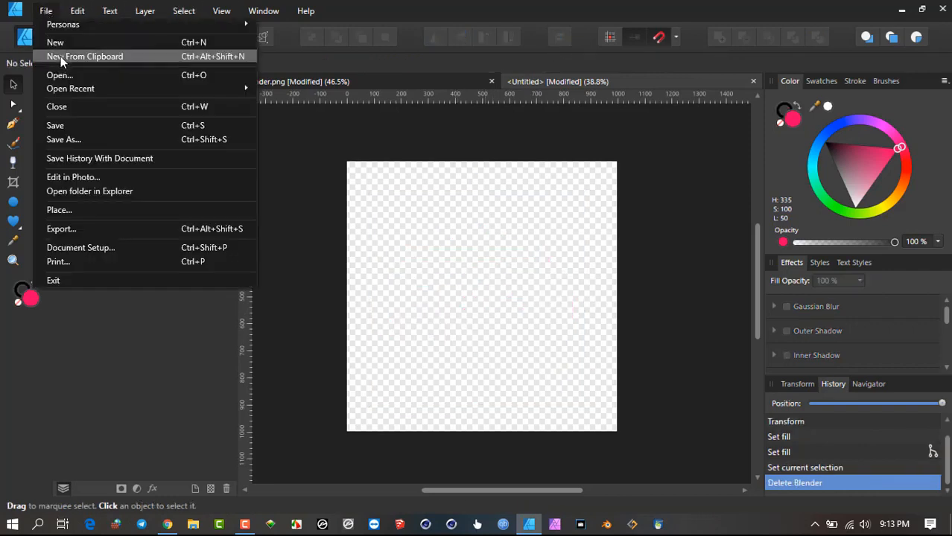
pyautogui.click(90, 209)
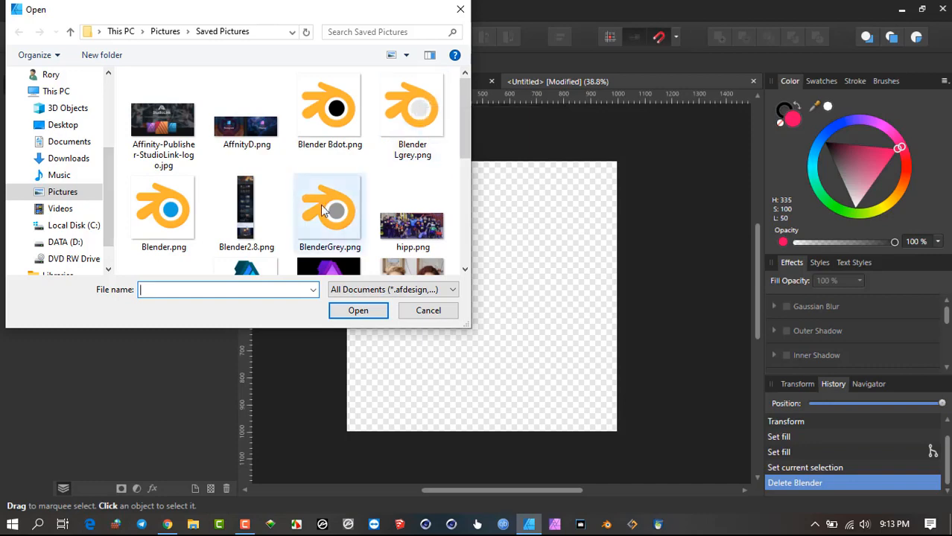
pyautogui.doubleClick(339, 110)
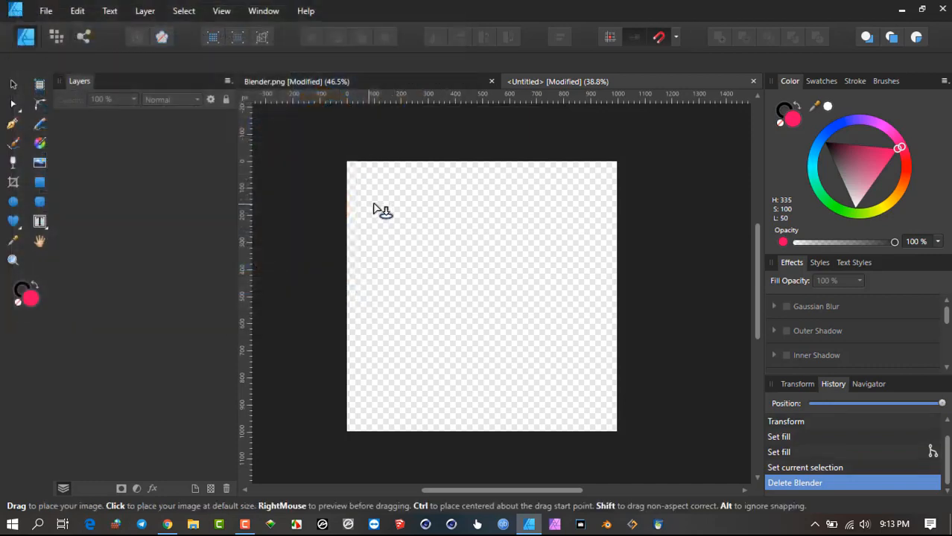
pyautogui.moveTo(375, 206); pyautogui.dragTo(595, 421)
pyautogui.click(863, 162)
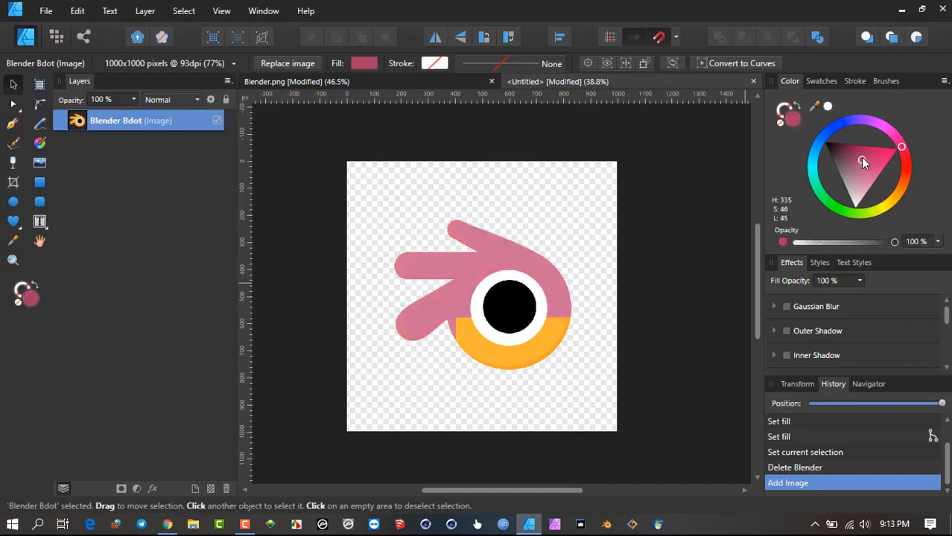
pyautogui.moveTo(863, 161); pyautogui.dragTo(918, 173)
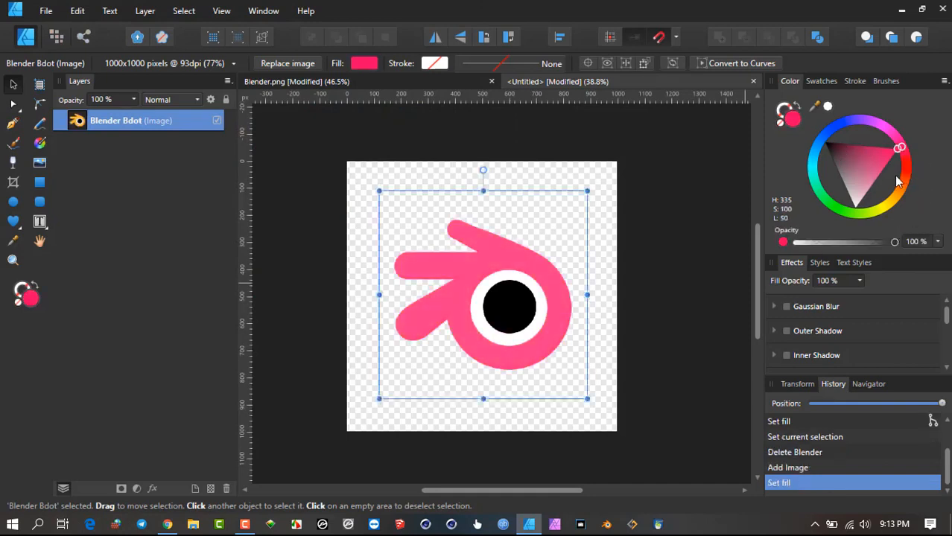
# Replace the black-dot logo with BlenderGrey.png placed at about 81% scale and set its fill to orange (H 41, S 90, L 57)
pyautogui.press('Delete')
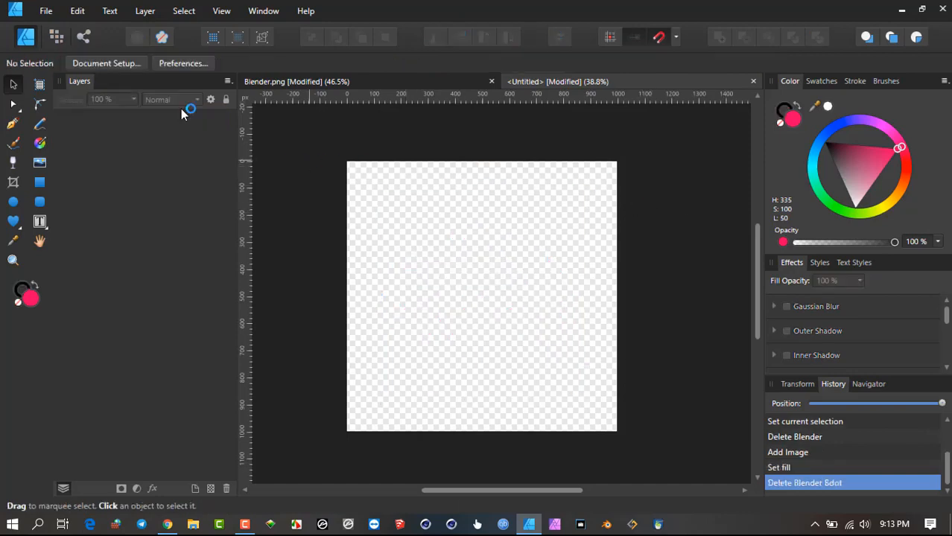
pyautogui.click(45, 10)
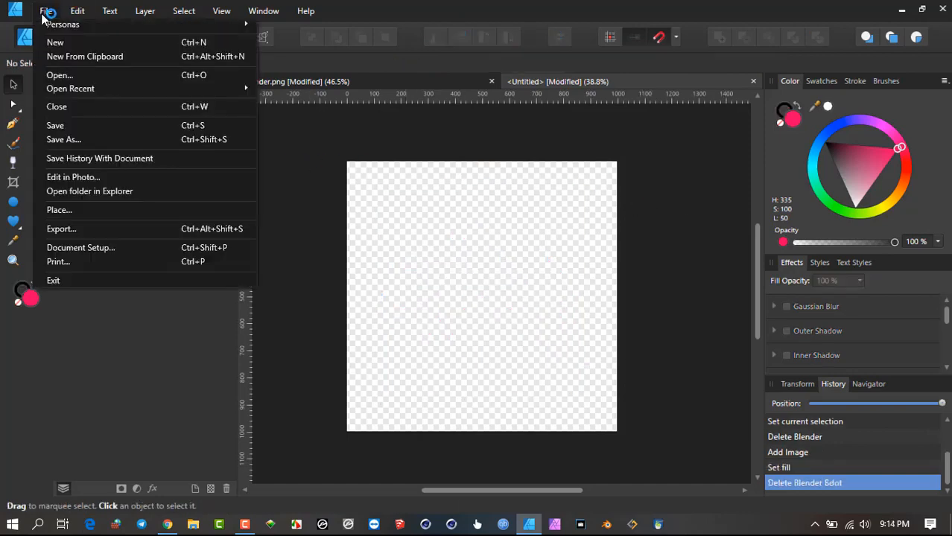
pyautogui.click(106, 210)
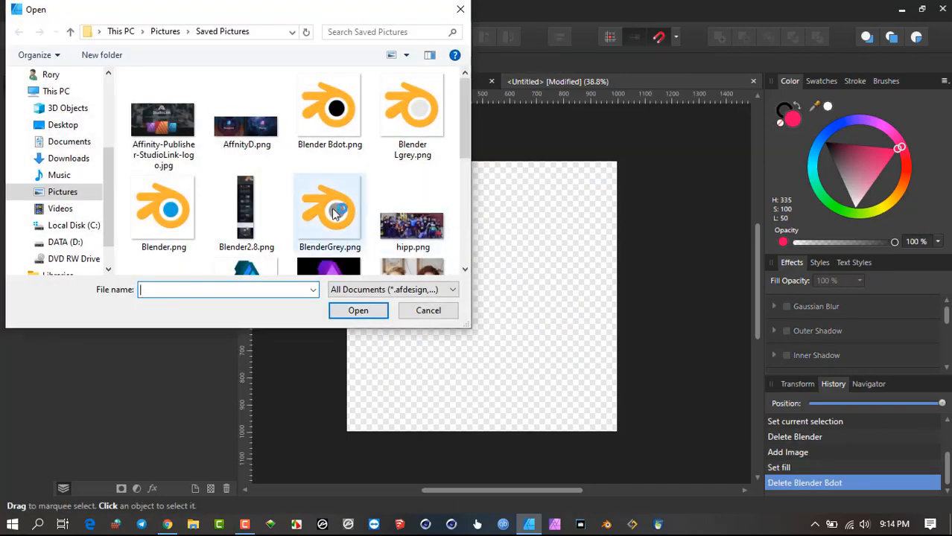
pyautogui.doubleClick(333, 213)
pyautogui.moveTo(378, 186); pyautogui.dragTo(580, 431)
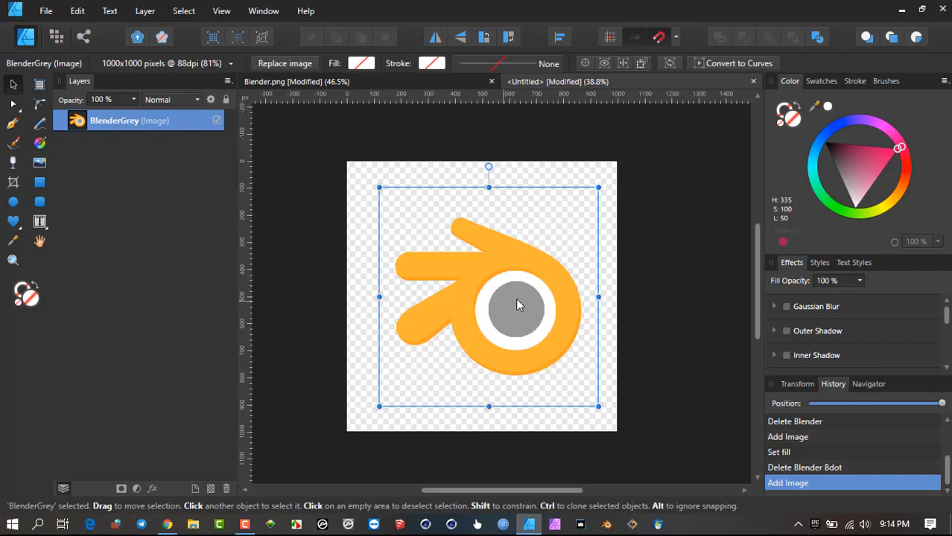
pyautogui.click(881, 147)
pyautogui.moveTo(880, 146)
pyautogui.mouseDown()
pyautogui.moveTo(899, 189)
pyautogui.moveTo(896, 214)
pyautogui.moveTo(899, 200)
pyautogui.mouseUp()
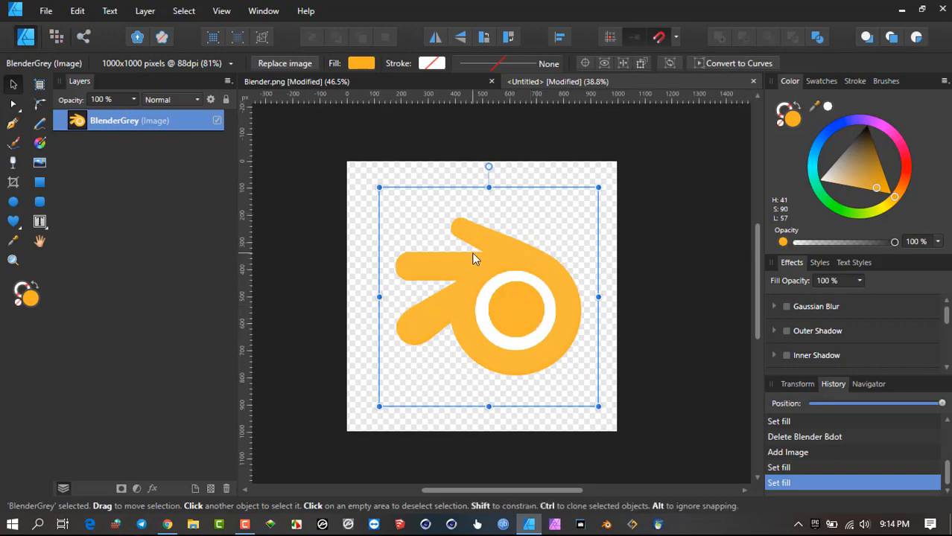
# Replace the grey-dot logo with Blender Lgrey.png placed at about 79% scale and set its fill to light purple (H 275, S 100, L 69)
pyautogui.press('Delete')
pyautogui.click(49, 10)
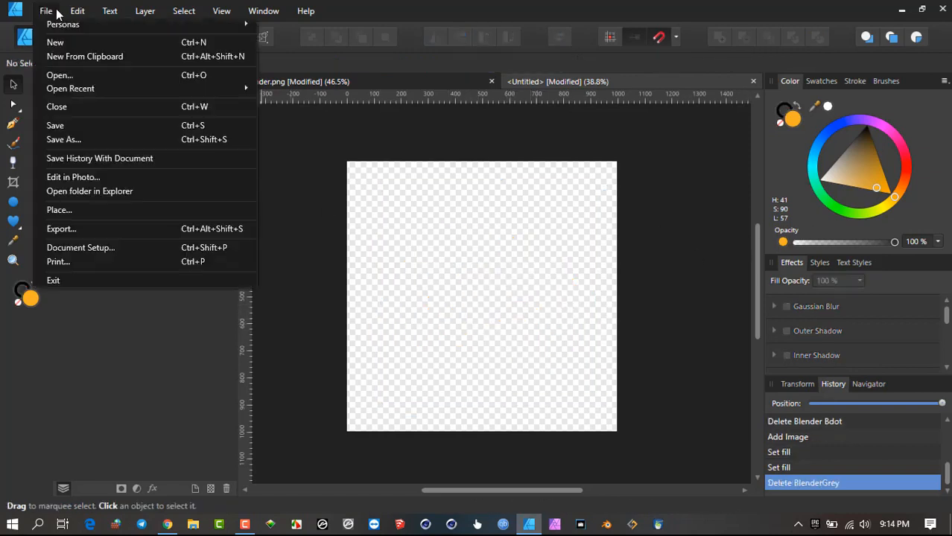
pyautogui.click(82, 209)
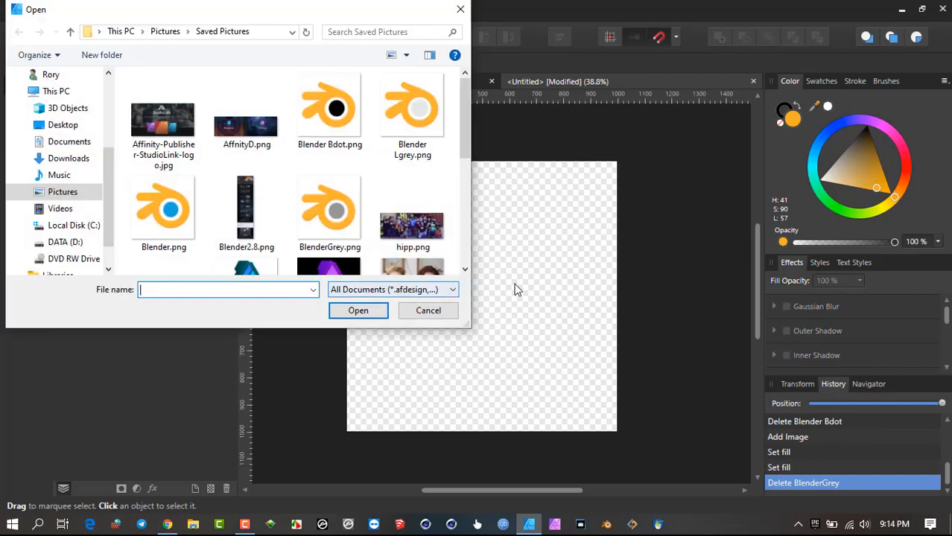
pyautogui.doubleClick(414, 108)
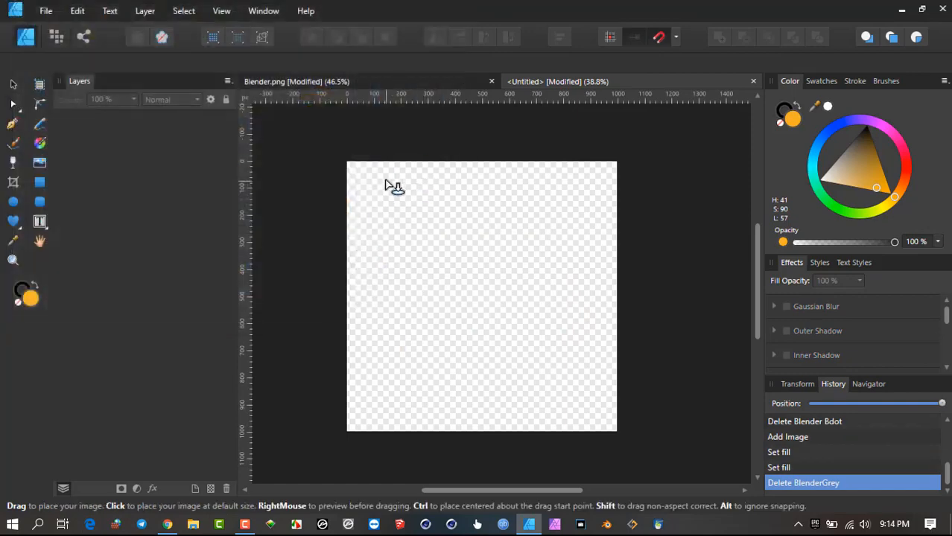
pyautogui.moveTo(385, 182); pyautogui.dragTo(598, 393)
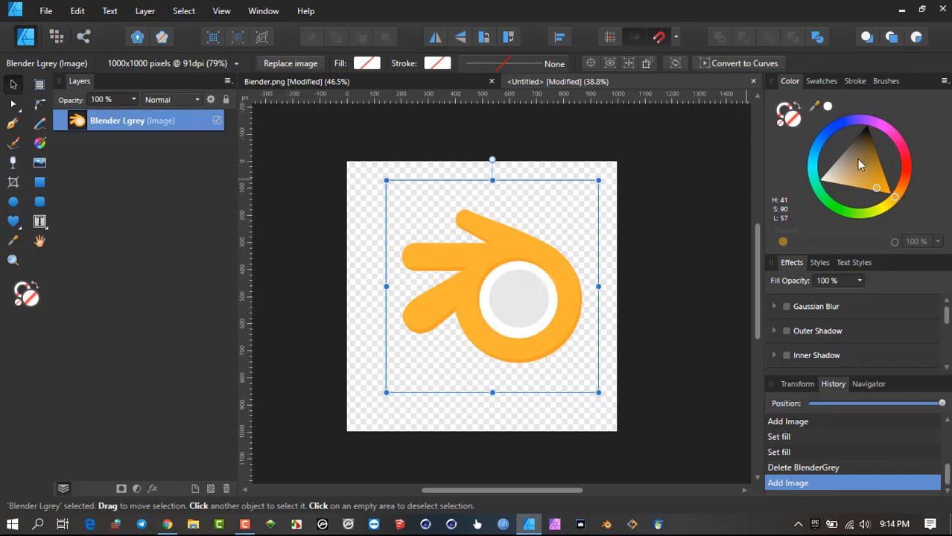
pyautogui.moveTo(901, 146); pyautogui.dragTo(863, 114)
pyautogui.moveTo(854, 158); pyautogui.dragTo(903, 151)
pyautogui.click(520, 283)
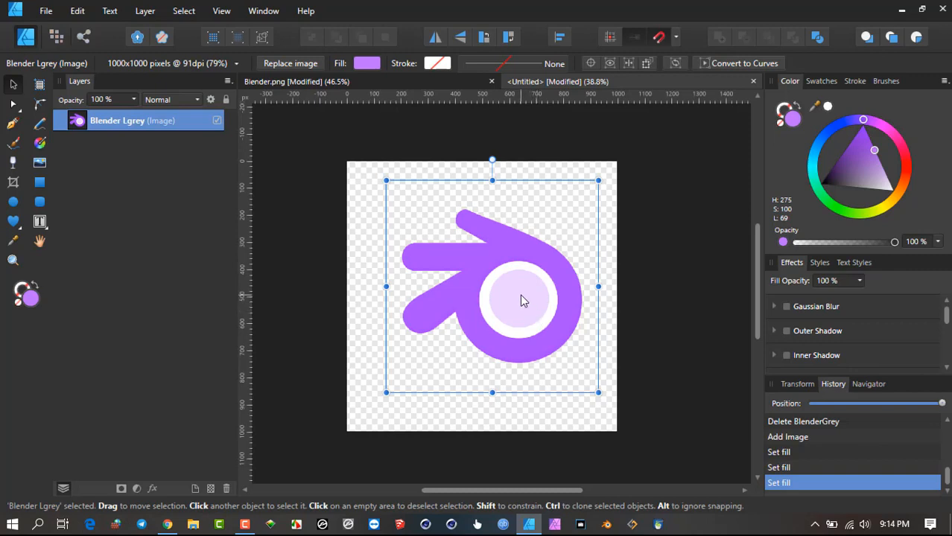
# Replace the light-grey-dot logo with Blender.png placed at about 30% scale in the upper-left corner of the page
pyautogui.moveTo(535, 274); pyautogui.dragTo(506, 266)
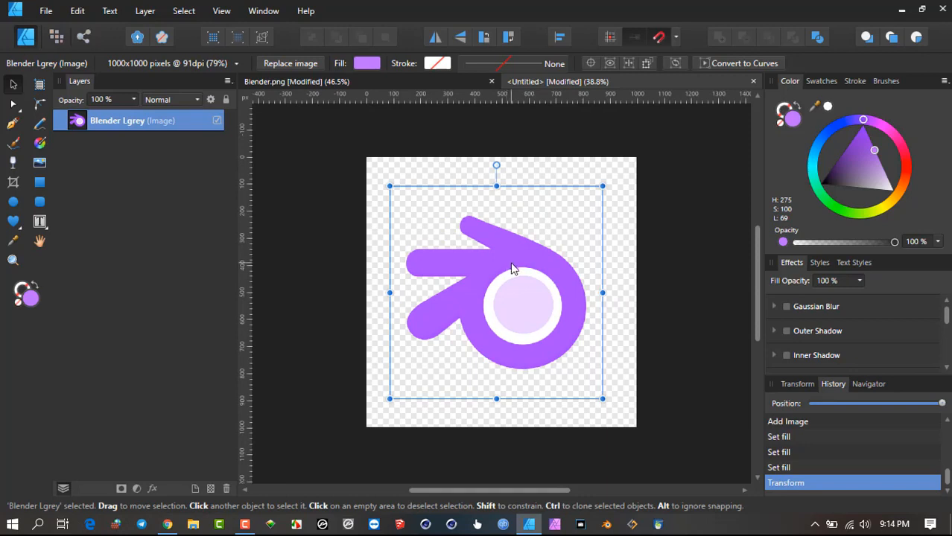
pyautogui.press('Delete')
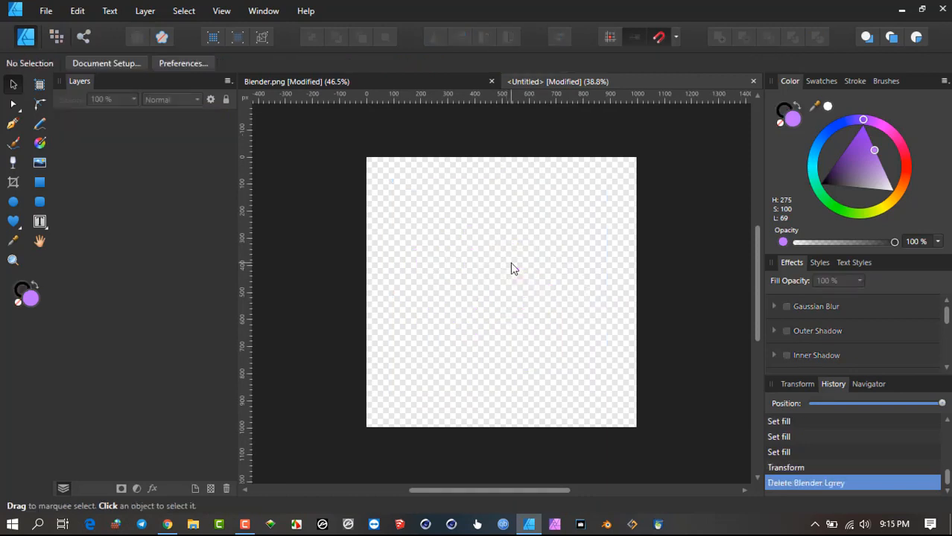
pyautogui.click(46, 12)
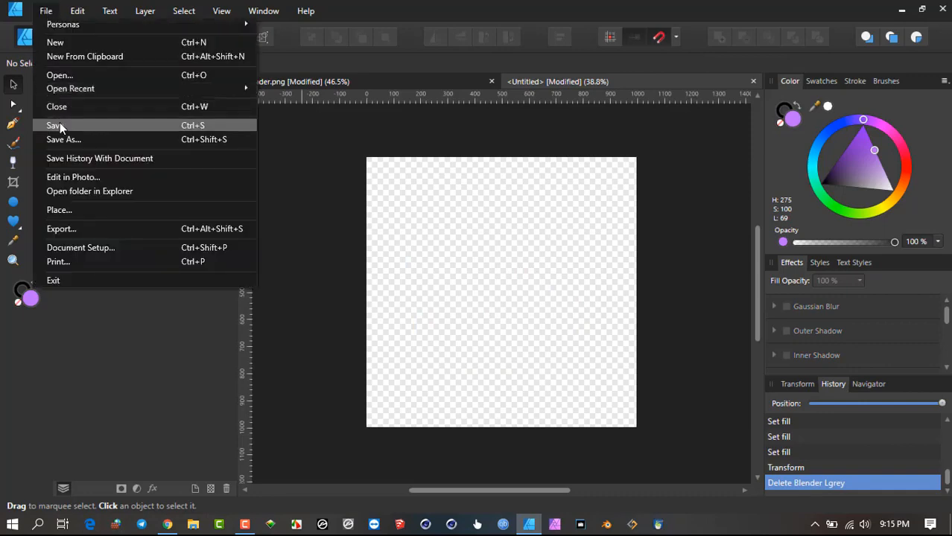
pyautogui.click(73, 211)
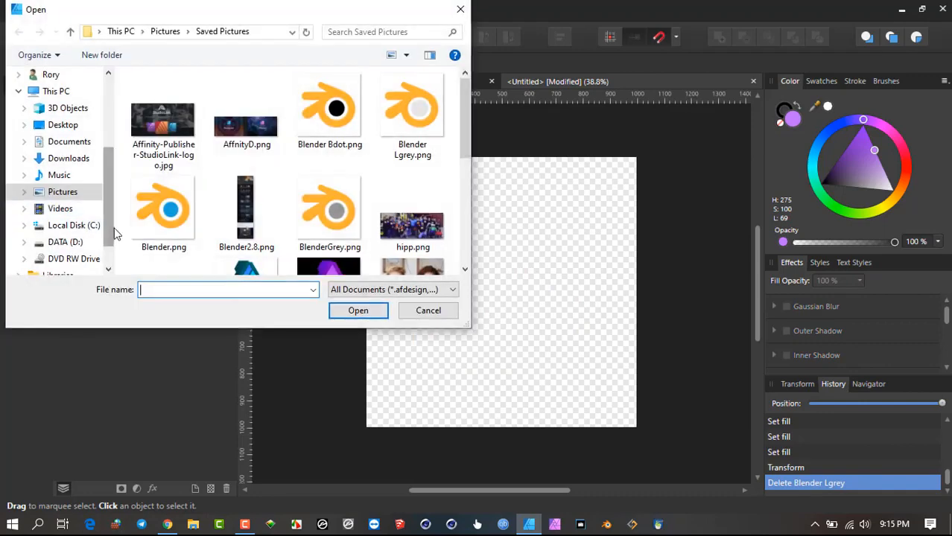
pyautogui.doubleClick(170, 208)
pyautogui.click(408, 183)
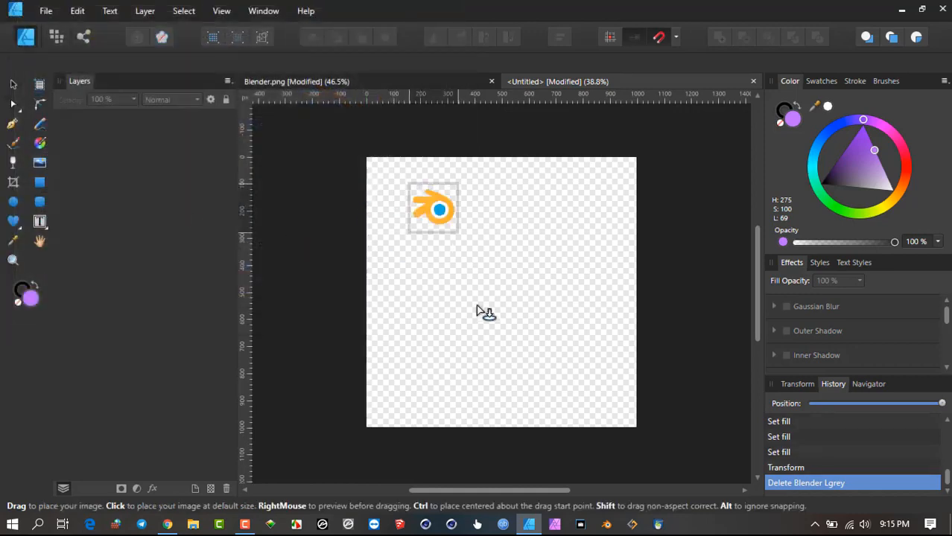
pyautogui.moveTo(483, 311); pyautogui.dragTo(484, 267)
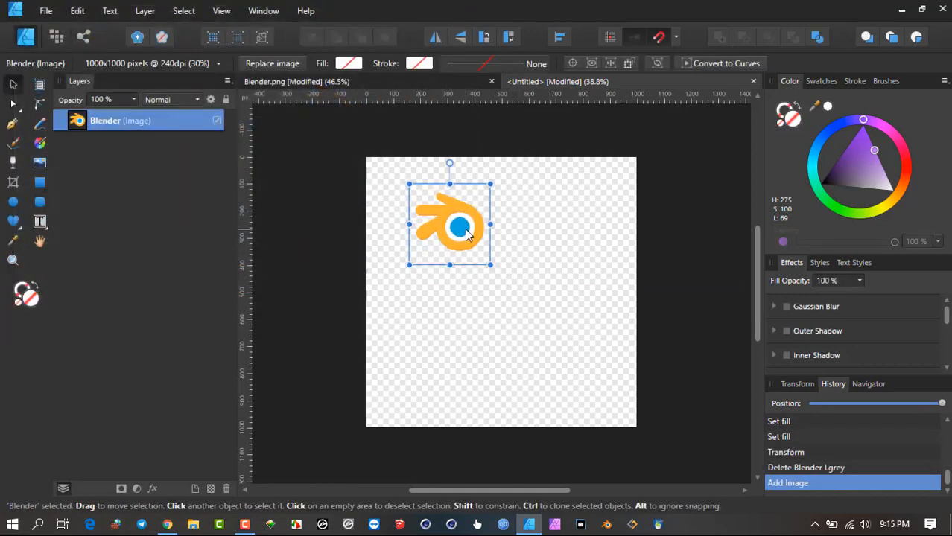
pyautogui.moveTo(466, 235); pyautogui.dragTo(438, 221)
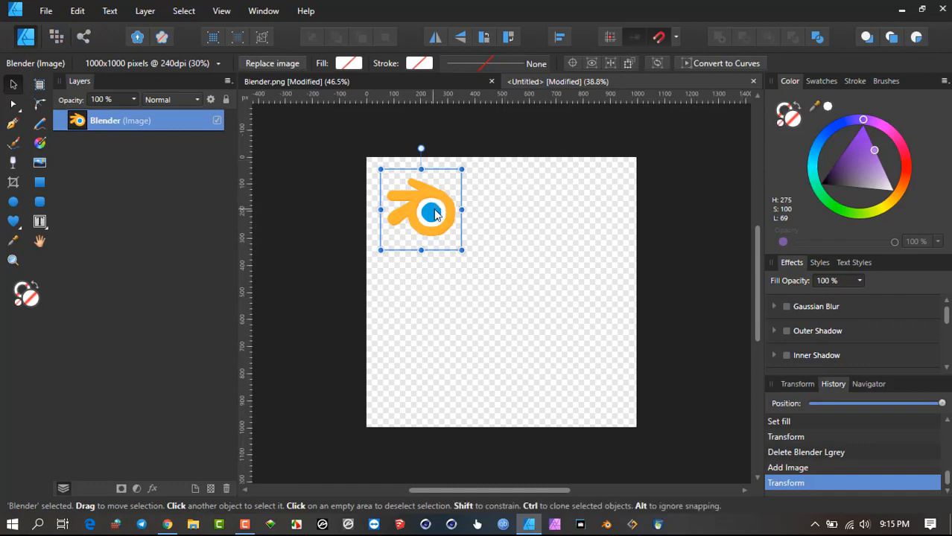
# Set the small Blender logo's fill to red (H 0, S 100, L 69) and clear the selection
pyautogui.moveTo(900, 192); pyautogui.dragTo(911, 163)
pyautogui.scroll(3, 395, 185)
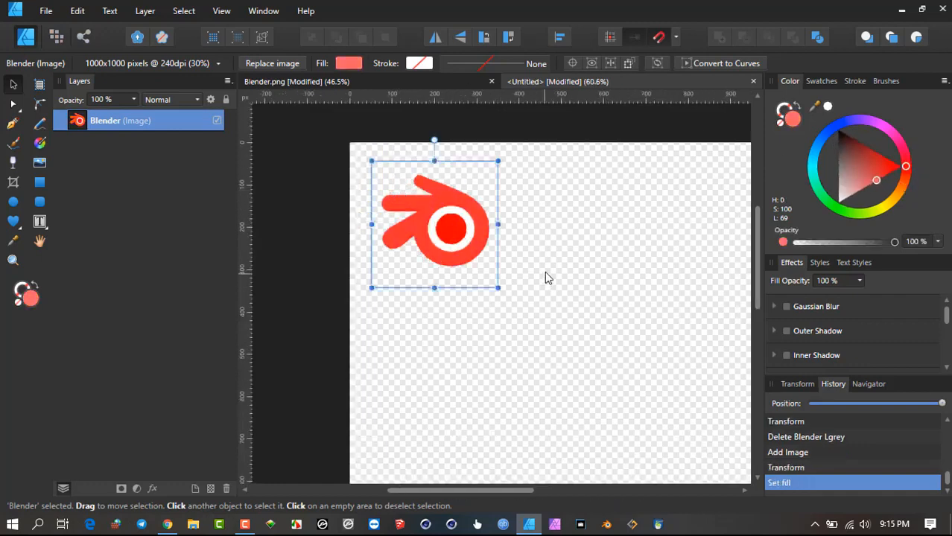
pyautogui.moveTo(544, 278); pyautogui.dragTo(434, 213)
pyautogui.click(455, 234)
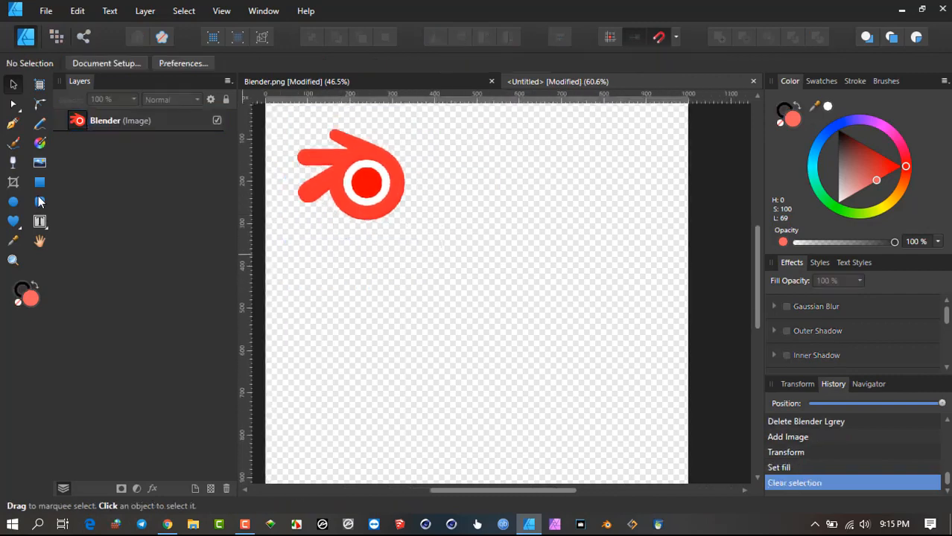
# Place the kisspng Affinity Designer logo at about 36% scale to the right of the Blender logo and fill it green (H 140, S 100, L 69)
pyautogui.click(45, 10)
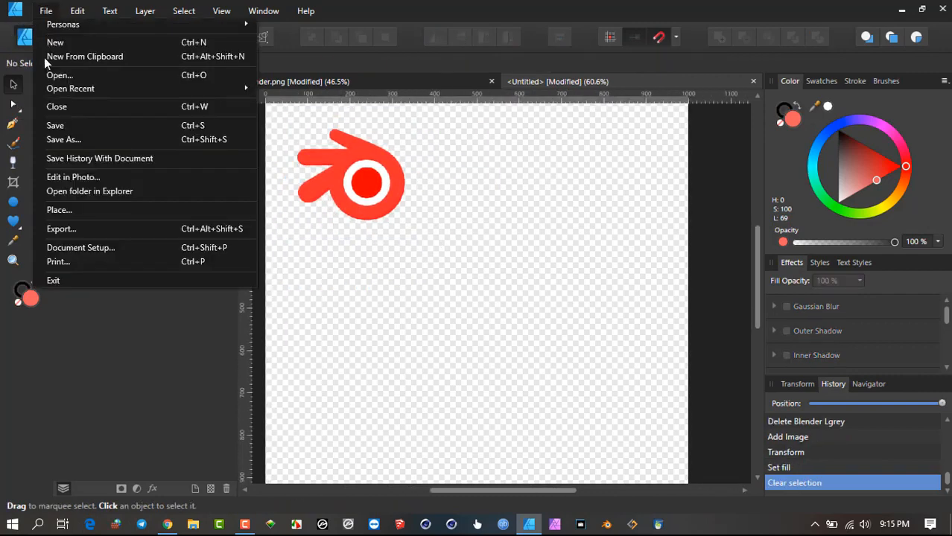
pyautogui.click(73, 208)
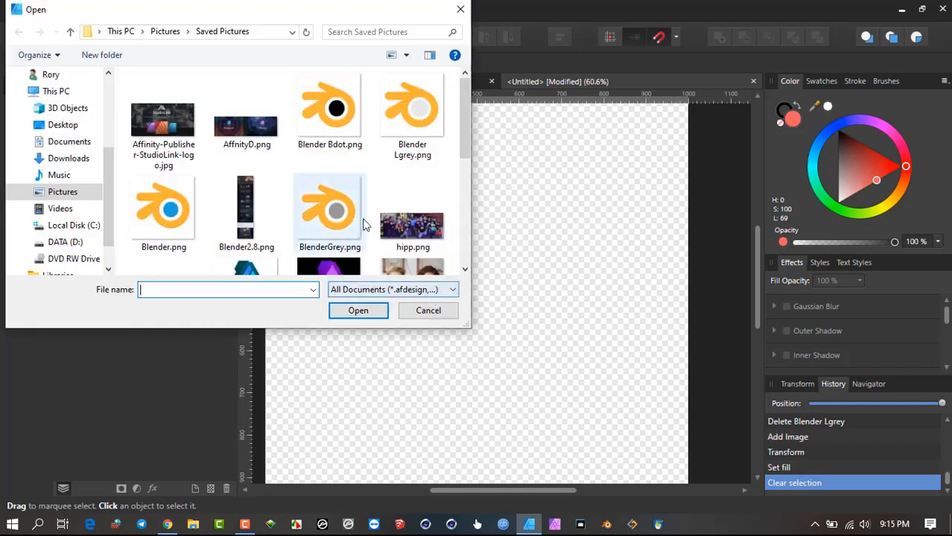
pyautogui.scroll(-3, 358, 221)
pyautogui.click(252, 121)
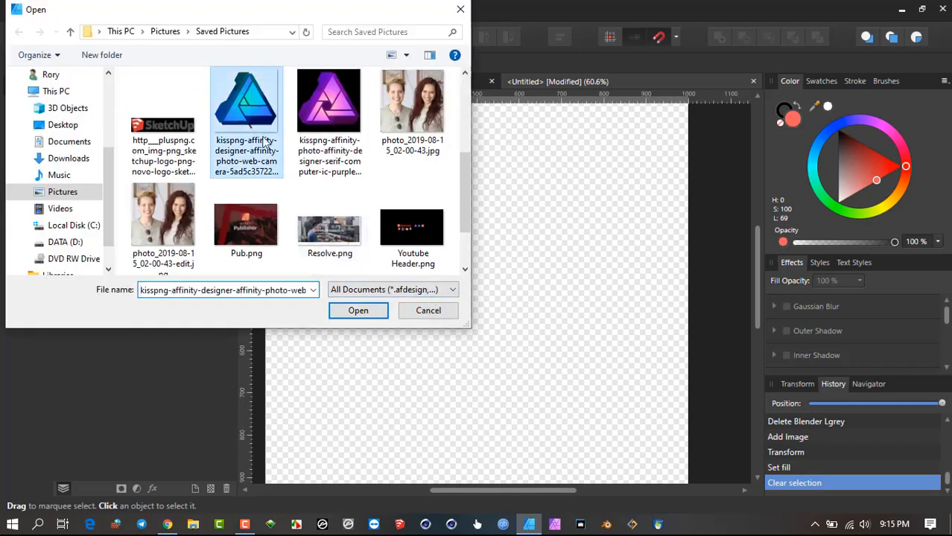
pyautogui.click(372, 318)
pyautogui.moveTo(477, 155); pyautogui.dragTo(625, 342)
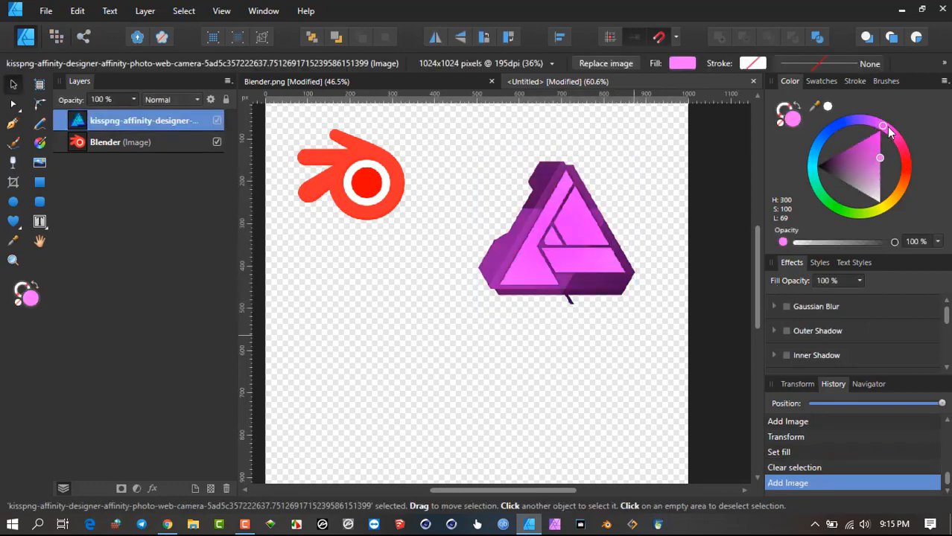
pyautogui.moveTo(879, 111); pyautogui.dragTo(815, 201)
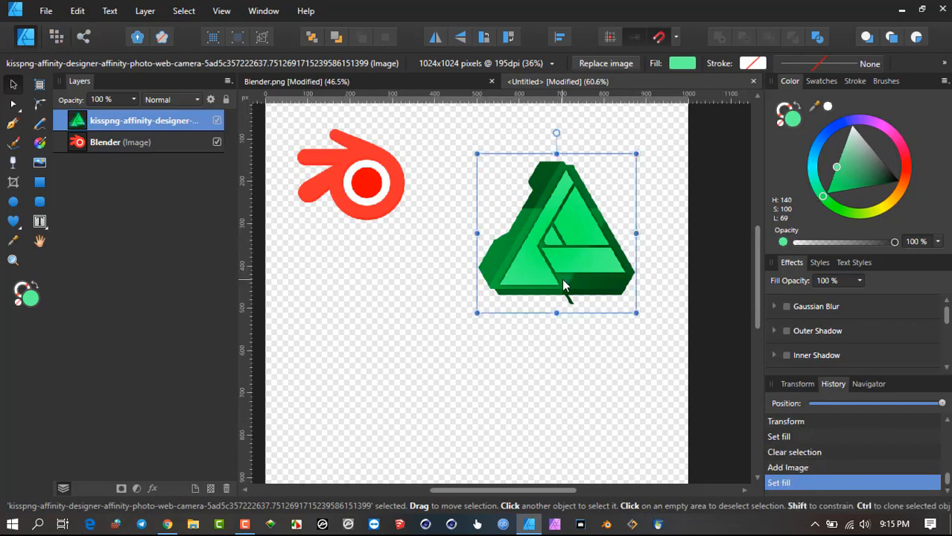
# Move the red Blender logo down level with the green Affinity logo and enlarge it to about 40% scale
pyautogui.scroll(-3, 561, 279)
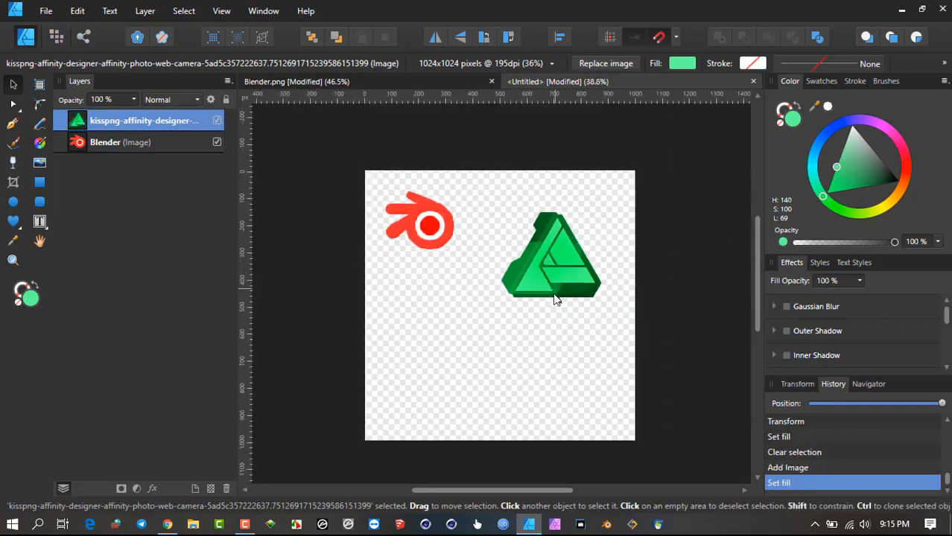
pyautogui.click(425, 234)
pyautogui.moveTo(424, 234); pyautogui.dragTo(426, 259)
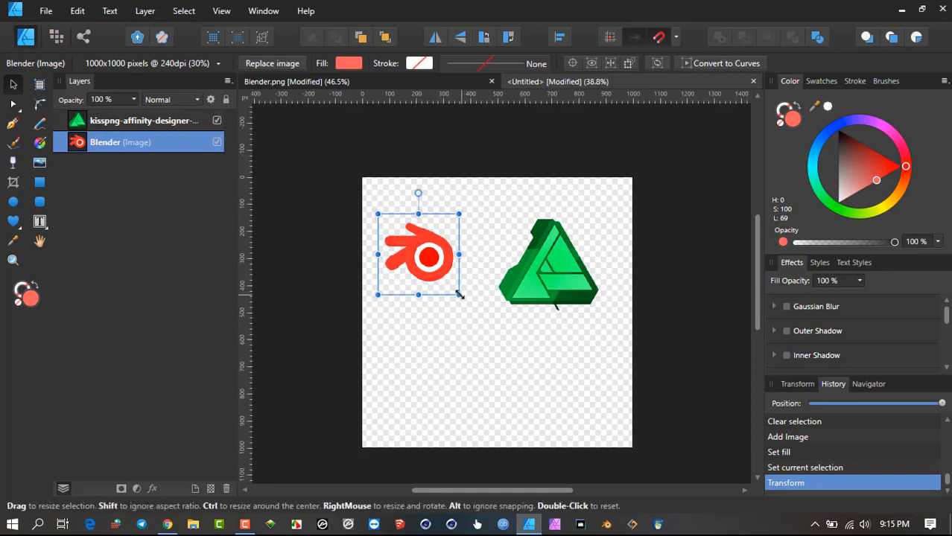
pyautogui.moveTo(460, 295); pyautogui.dragTo(488, 324)
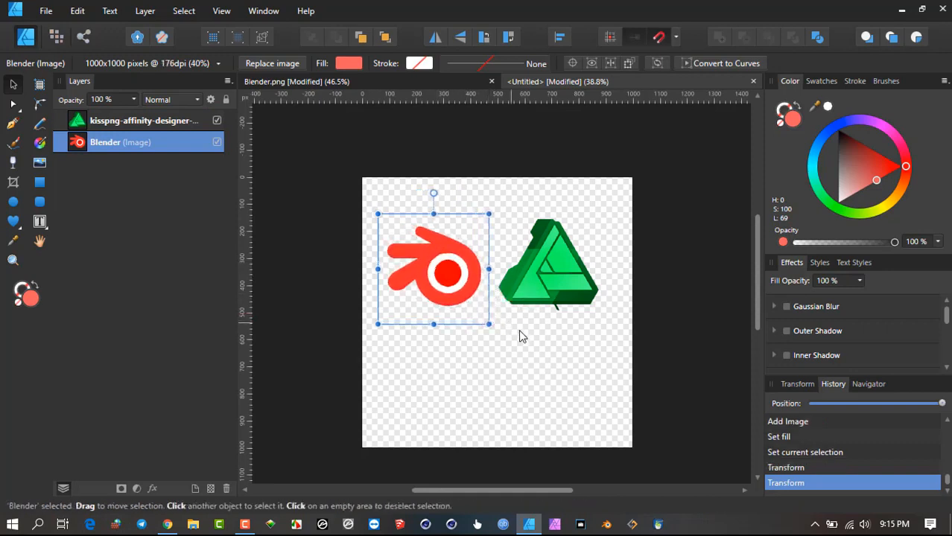